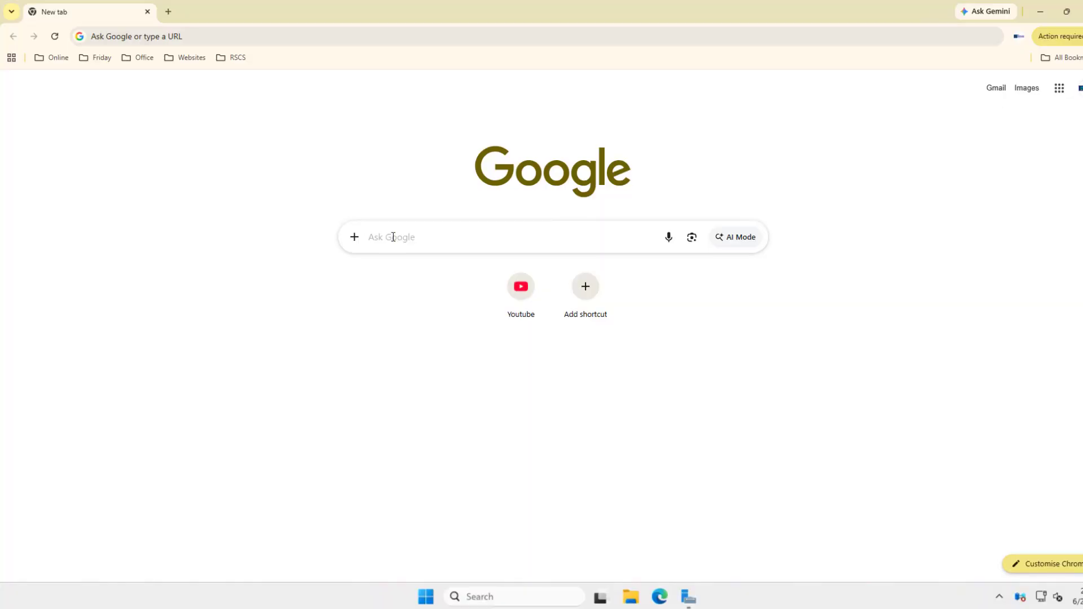
Search Google for "windows admin center download" and download Windows Admin Center from the Microsoft Evaluation Center result.
left_click(393, 237)
type("windows")
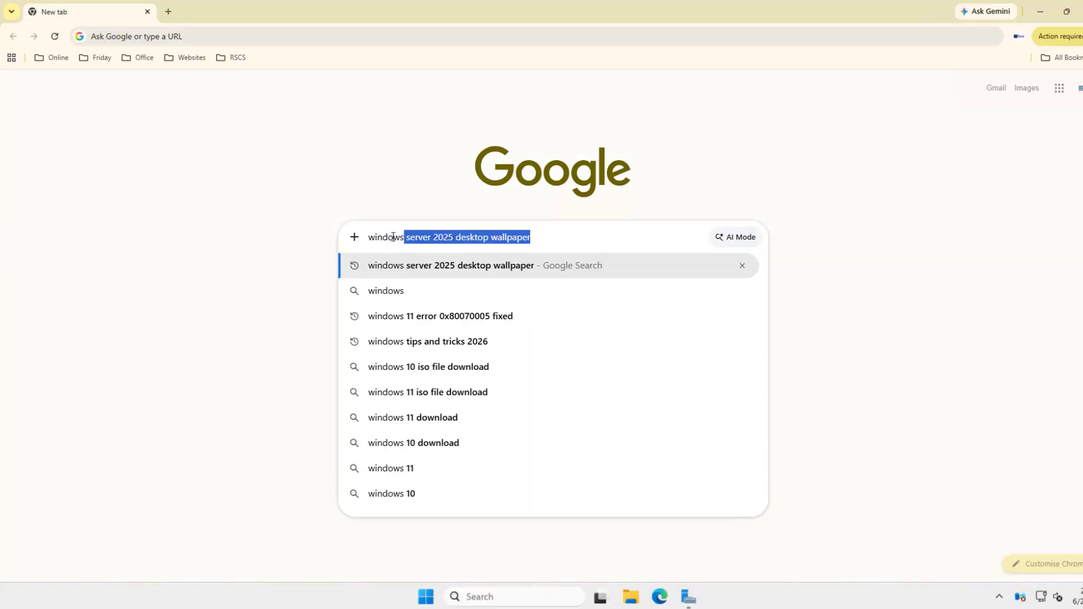
type(" admin center")
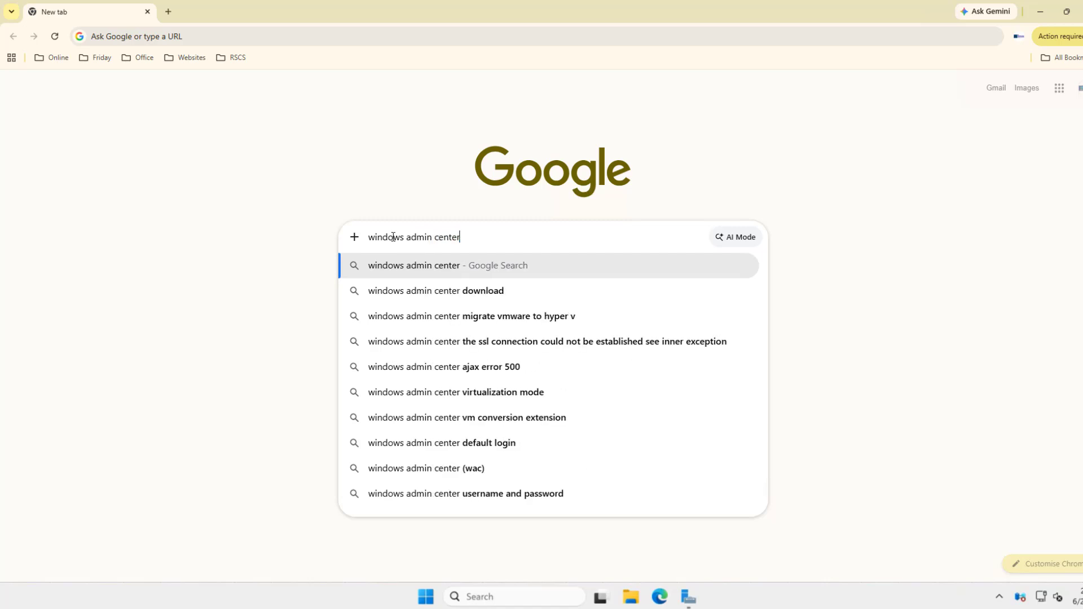
type(" download")
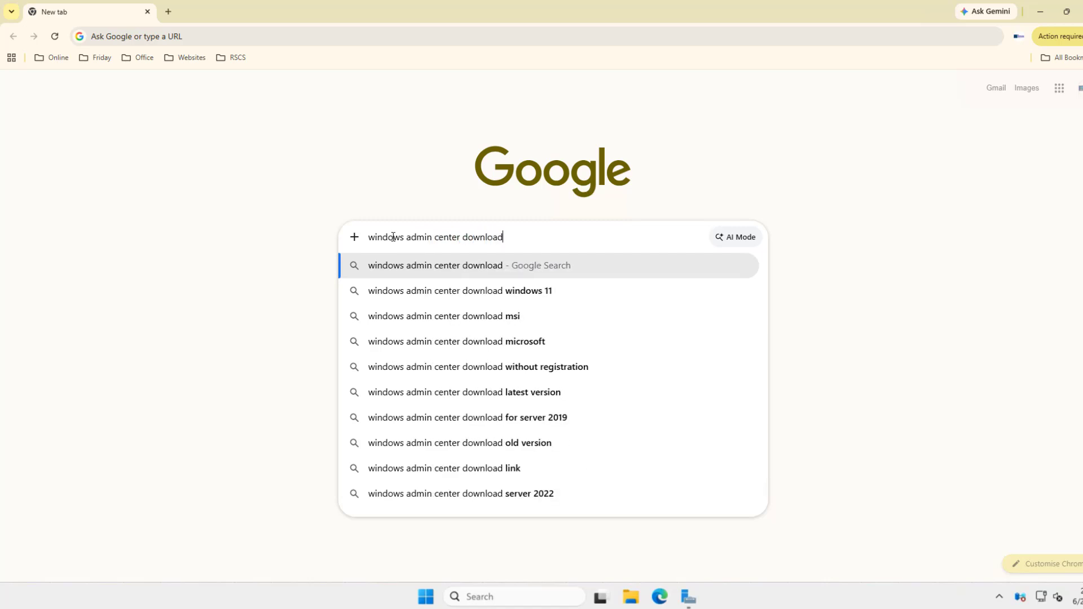
key("Return")
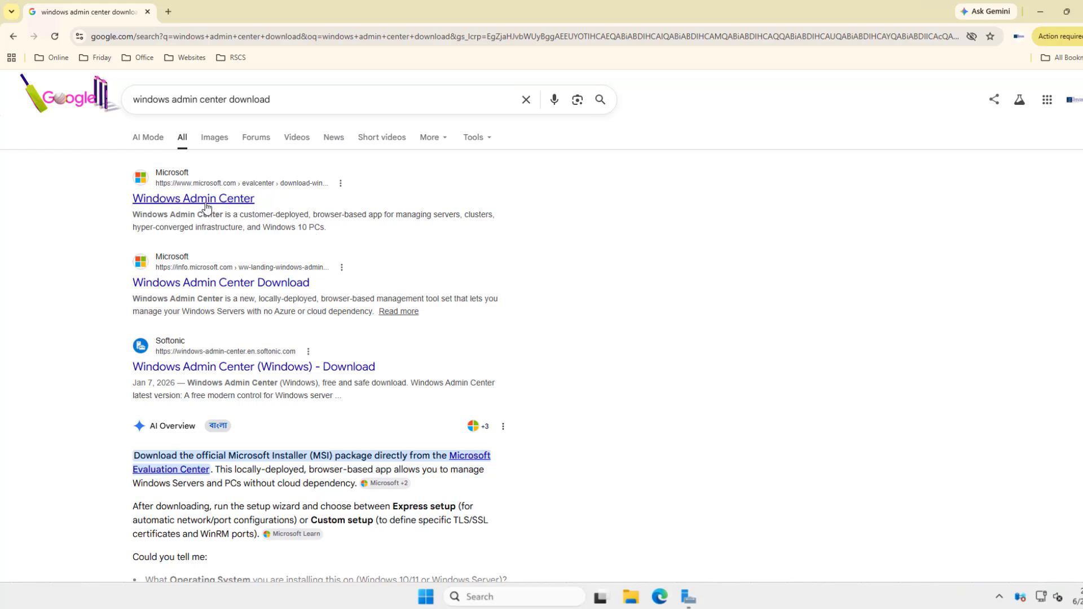
left_click(204, 199)
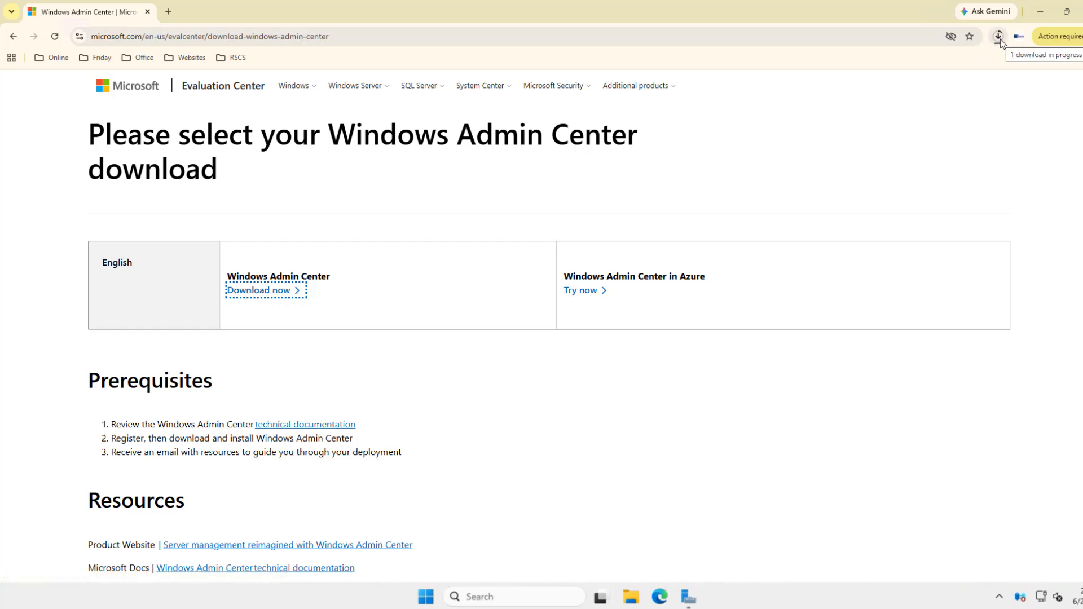
left_click(1000, 37)
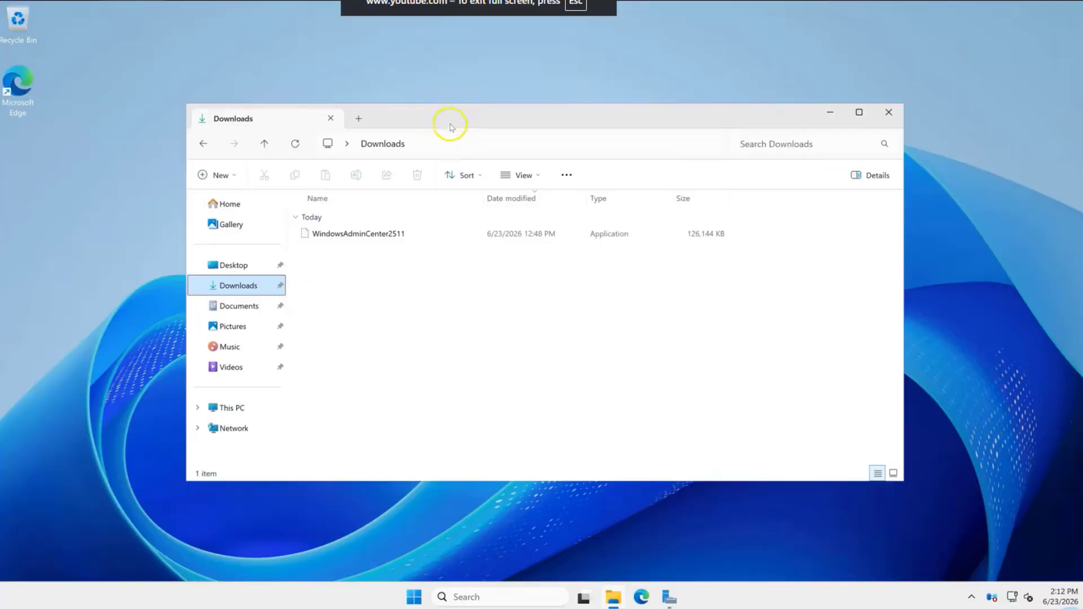
Maximize the Downloads folder window and run the WindowsAdminCenter2511 installer.
double_click(447, 120)
left_click(142, 132)
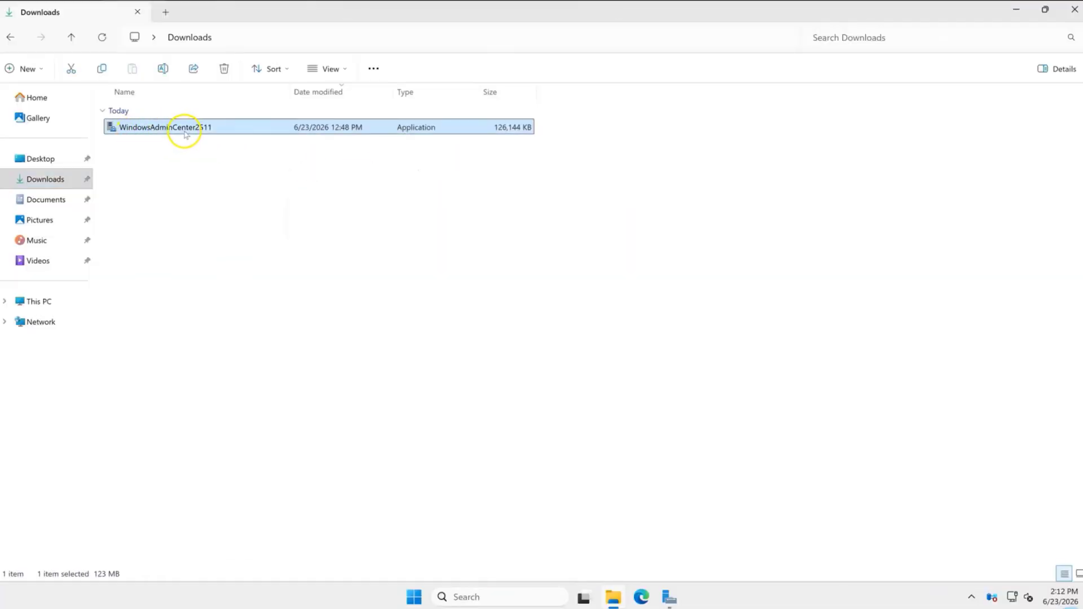
double_click(202, 128)
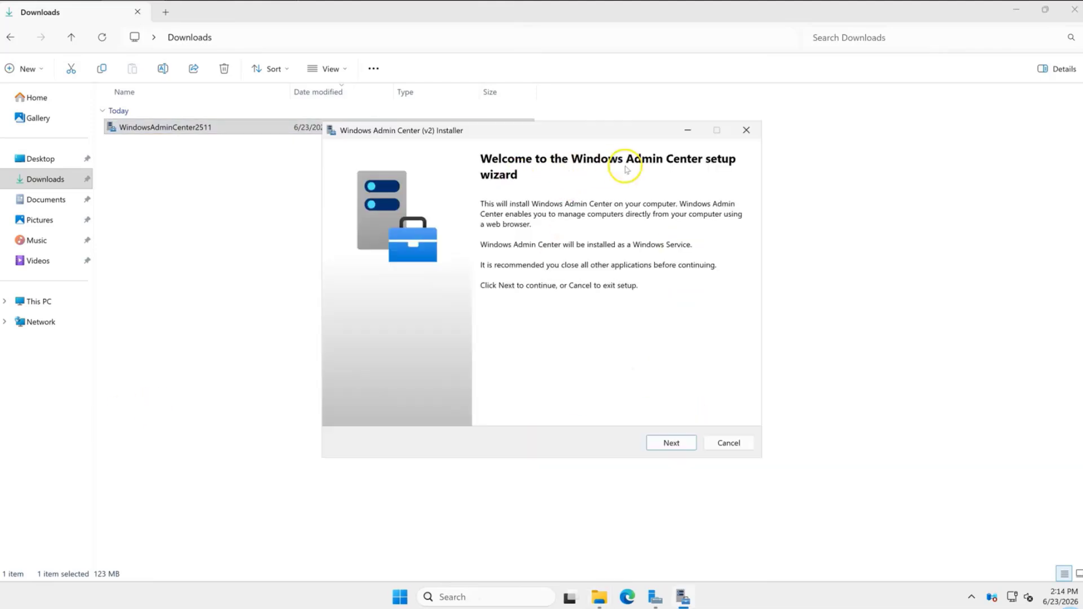
Start the Windows Admin Center setup wizard and accept the license terms and privacy statement.
left_click(671, 443)
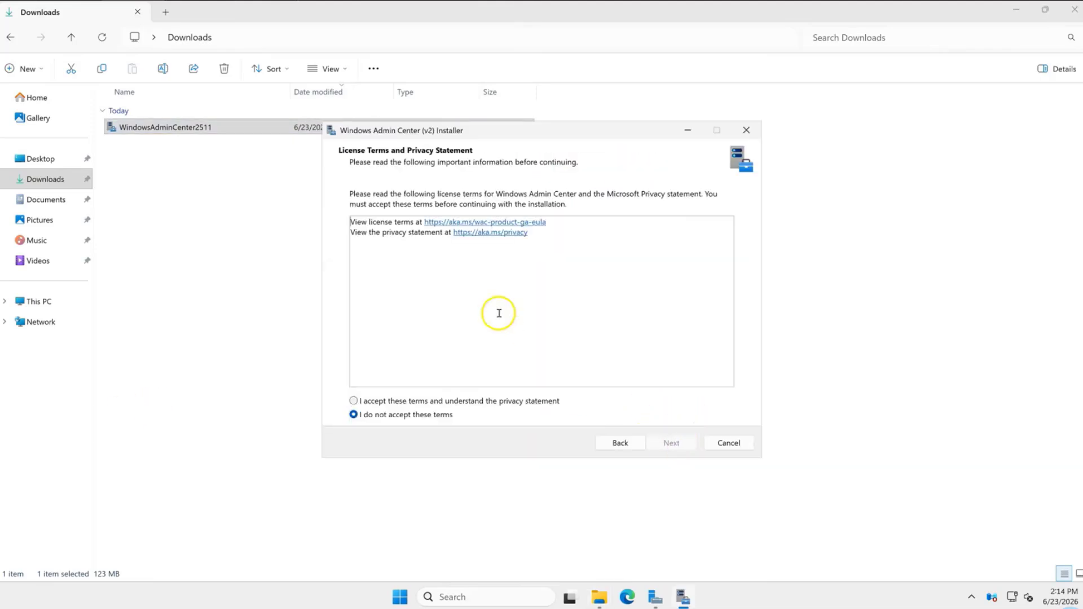
left_click(429, 401)
left_click(671, 443)
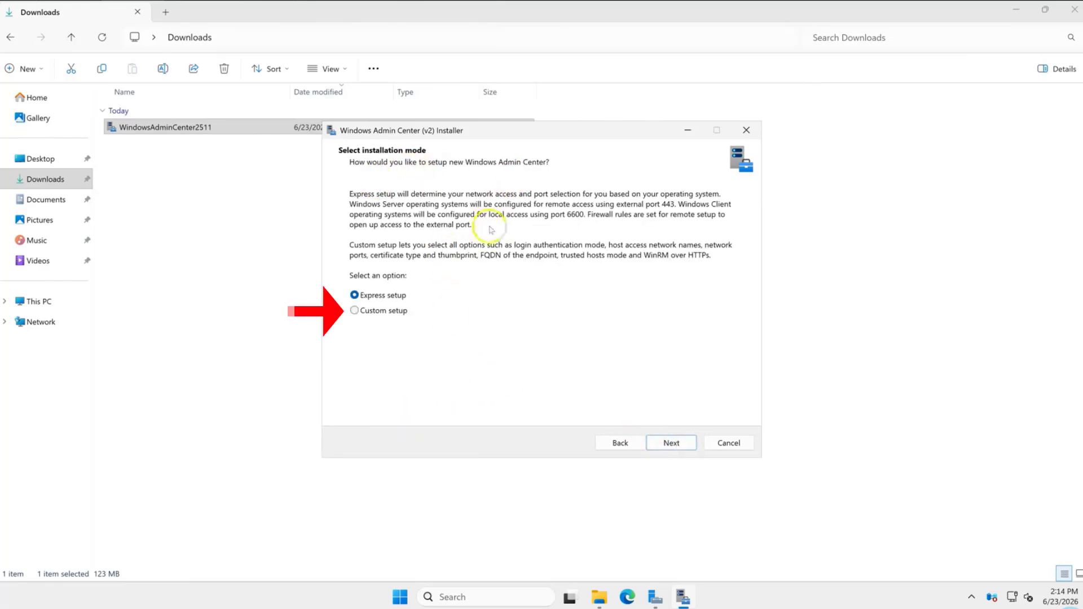
Choose Custom setup as the installation mode and keep remote access by machine name or FQDN as the network access mode.
left_click(372, 312)
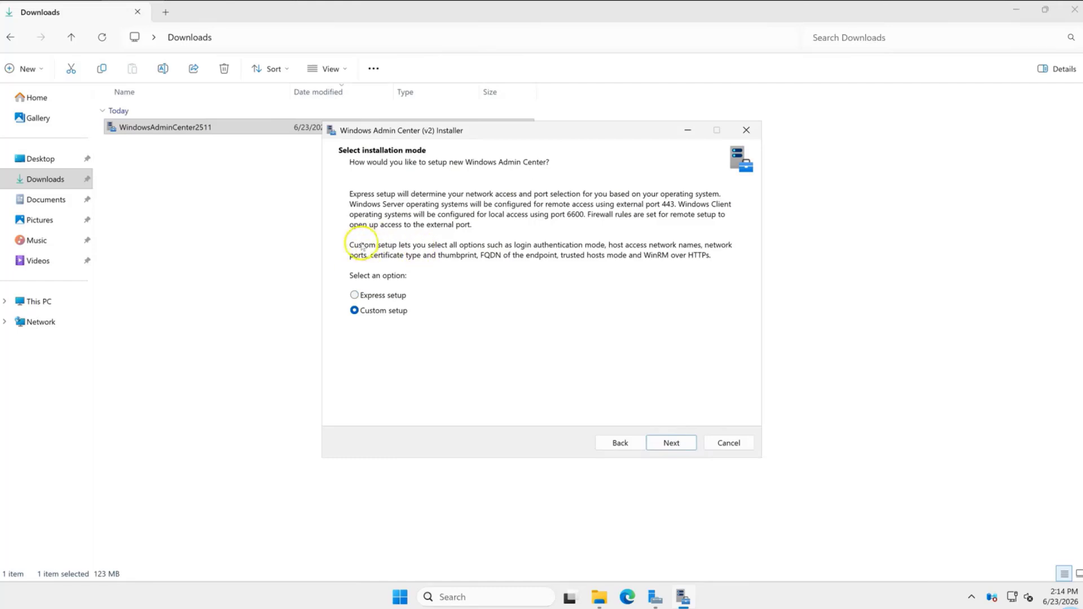
key("Return")
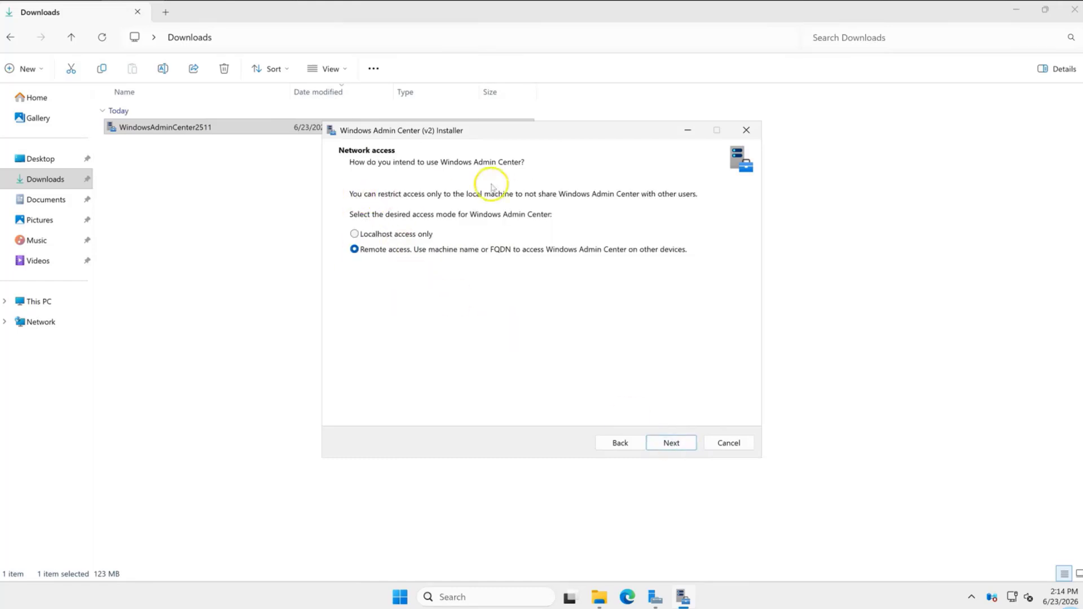
left_click(669, 444)
Keep HTML Form Login for authentication and accept external port 443 with the internal port range 6601 to 6610.
left_click(506, 382)
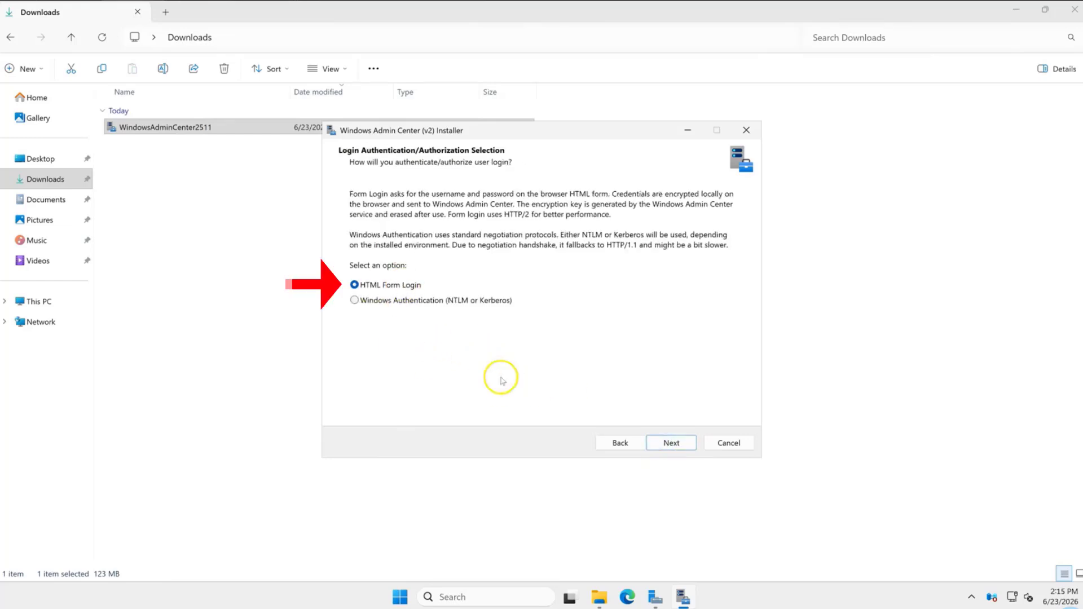
left_click(667, 444)
left_click(672, 443)
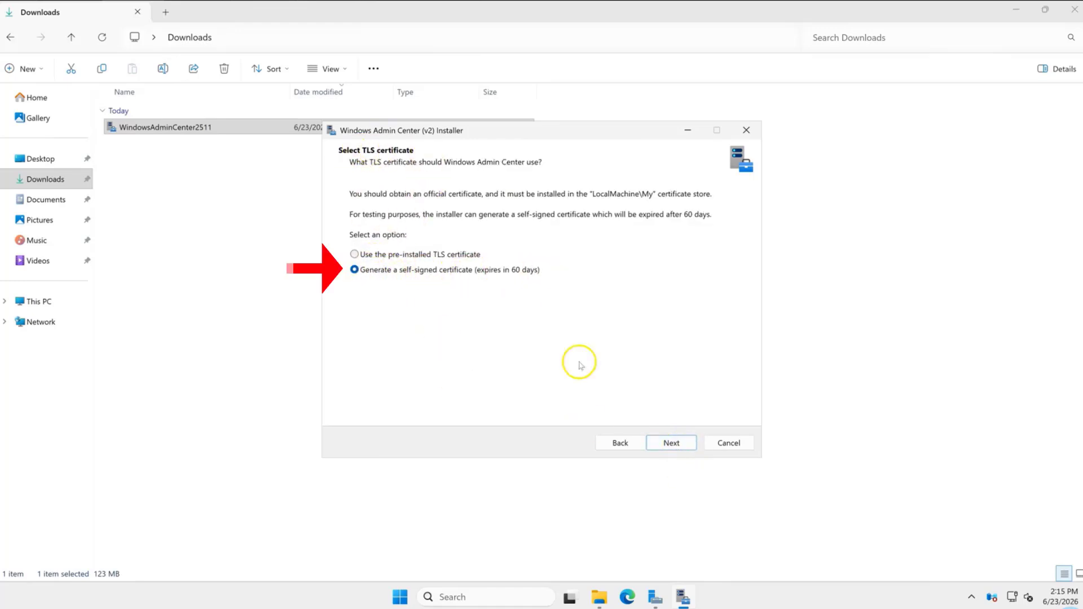
Keep the self-signed 60-day TLS certificate and accept Win2K25-WAC.LABSHANDSON.LAN as the fully qualified domain name.
left_click(672, 443)
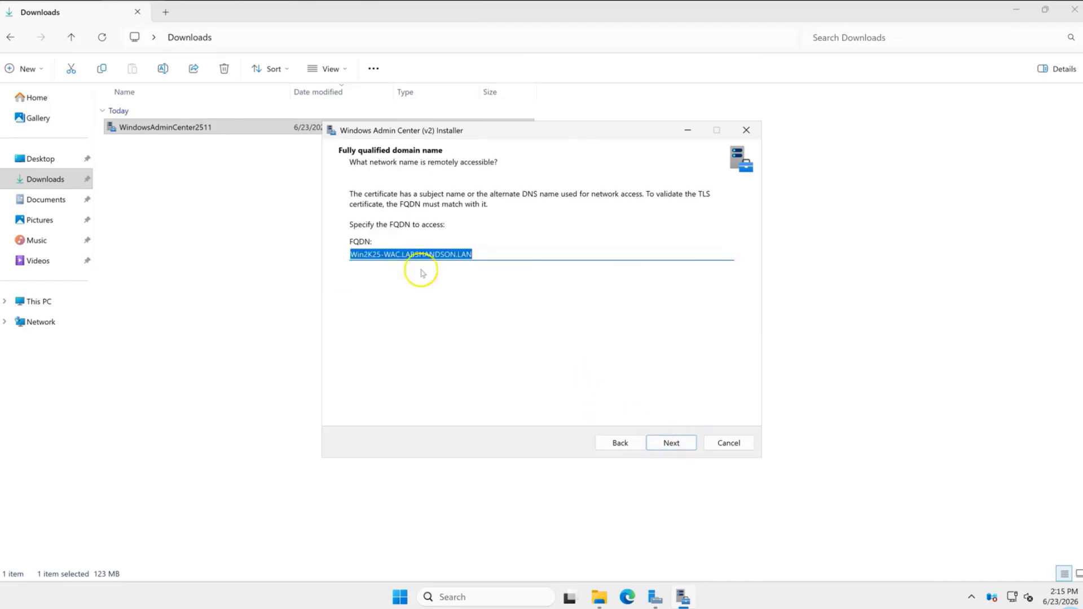
left_click(672, 443)
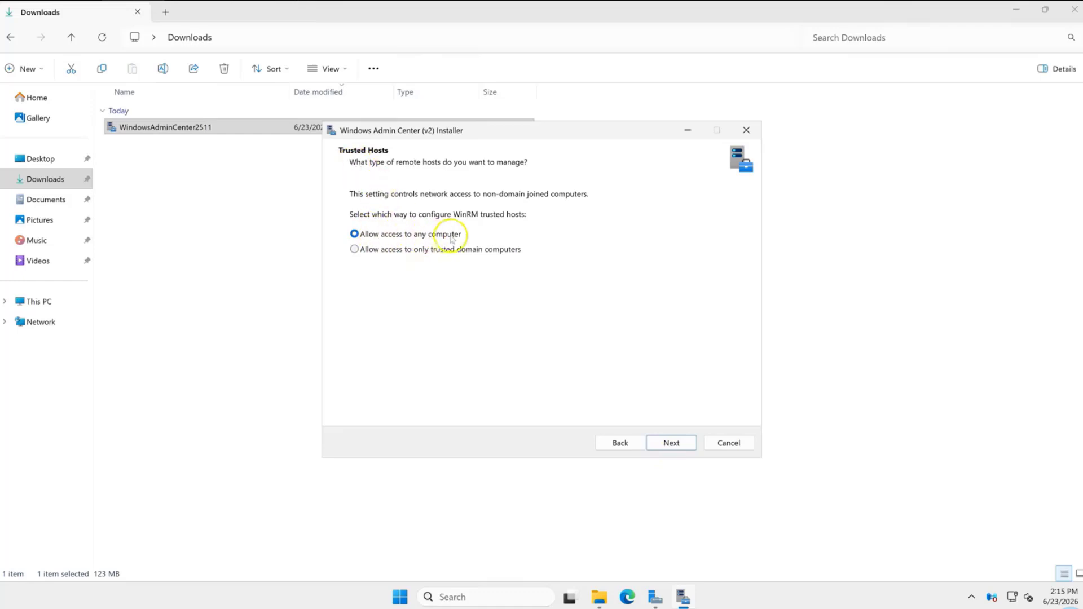
Allow trusted-host access to any computer and keep HTTP as the default WinRM communication mechanism.
left_click(395, 234)
left_click(671, 444)
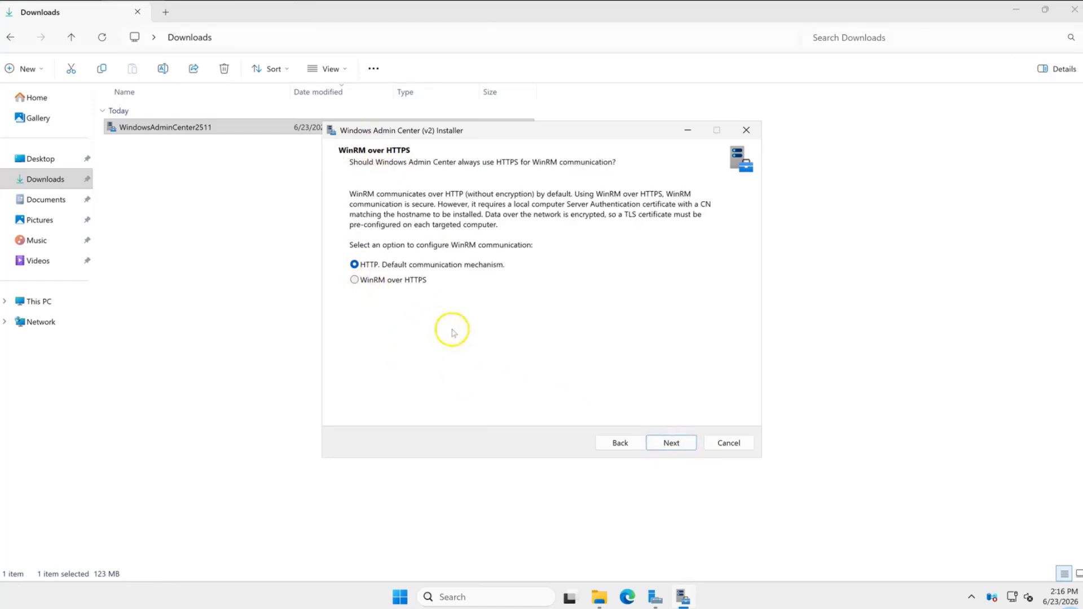
left_click(680, 445)
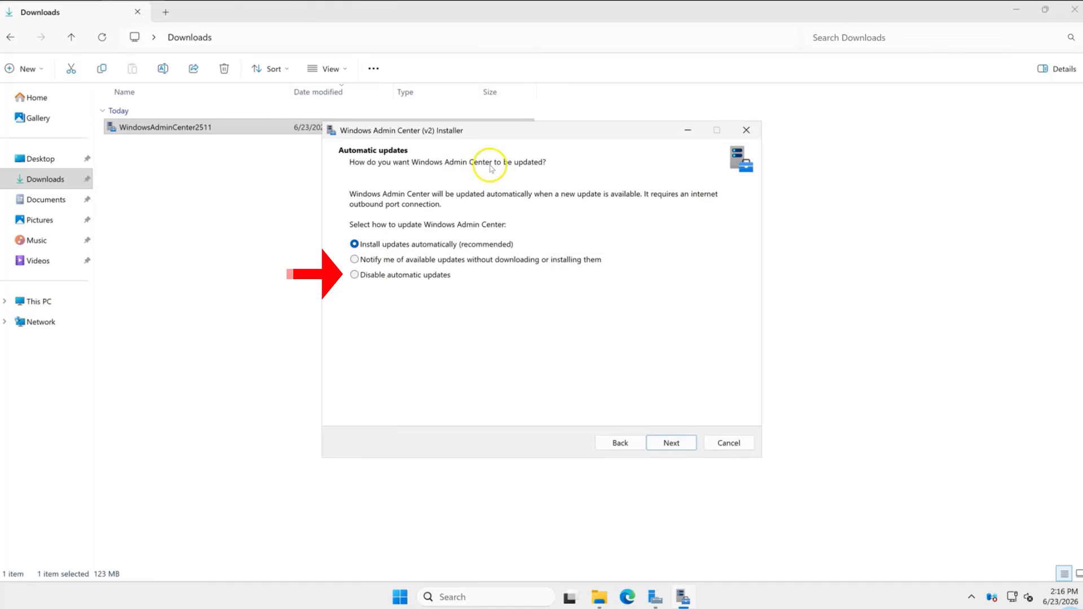
Disable automatic updates and choose to send only required diagnostic data to Microsoft.
left_click(355, 276)
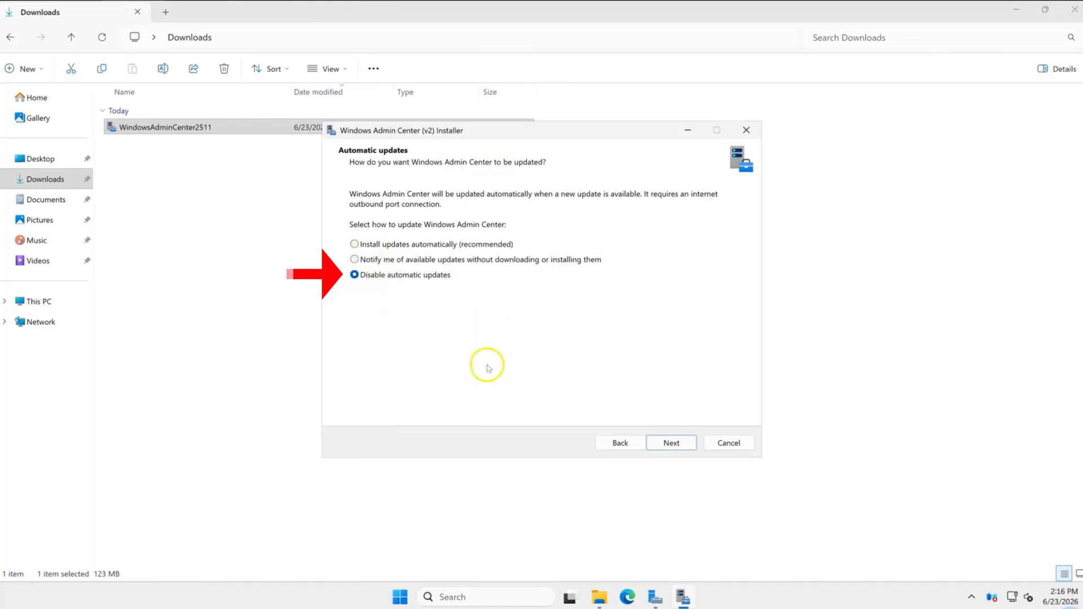
left_click(671, 444)
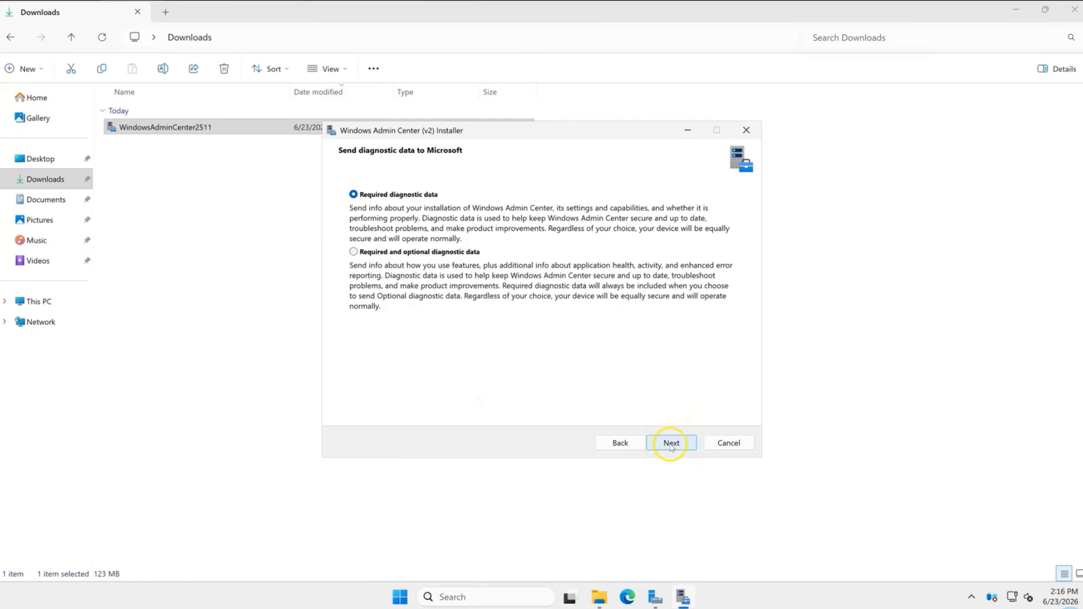
left_click(372, 253)
left_click(375, 195)
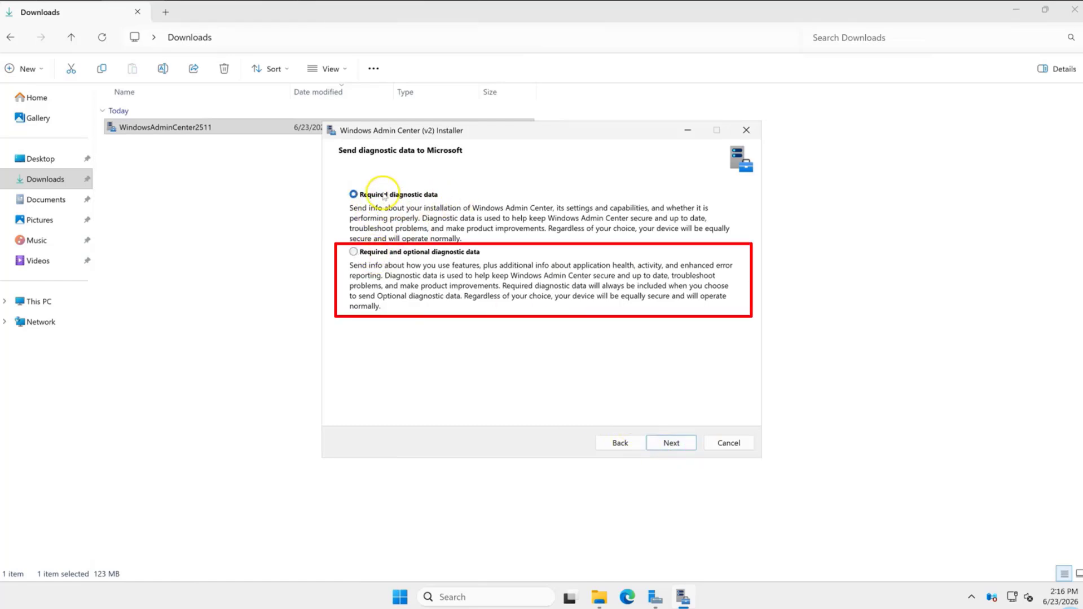
left_click(671, 443)
Review the Ready to Install summary, examining the login method, port numbers, certificate, domain name, trusted hosts and update settings.
scroll(521, 299, "down", 3)
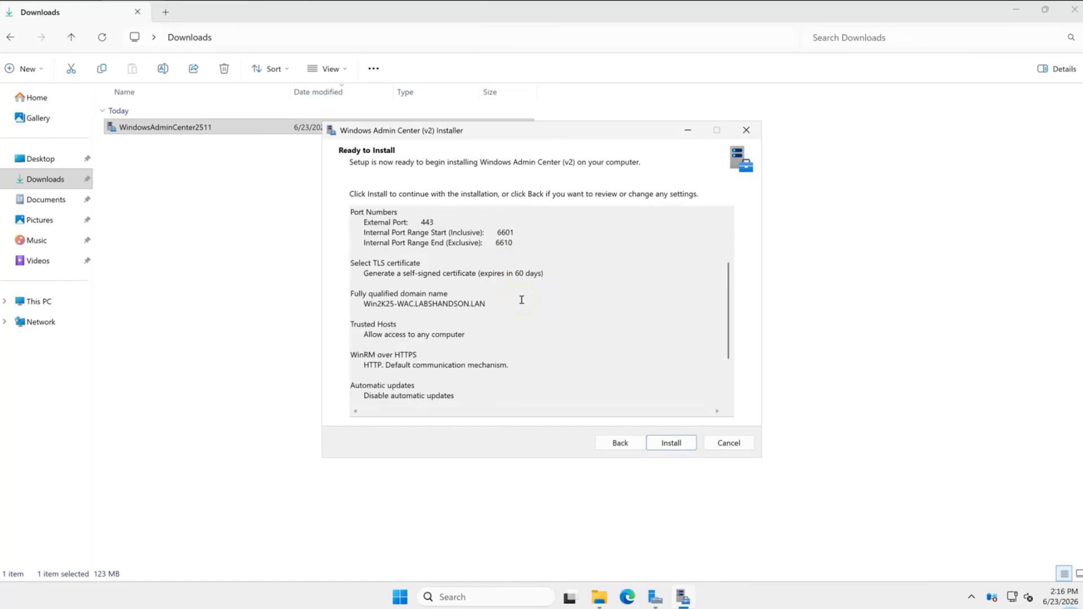
scroll(522, 300, "down", 2)
scroll(520, 301, "up", 3)
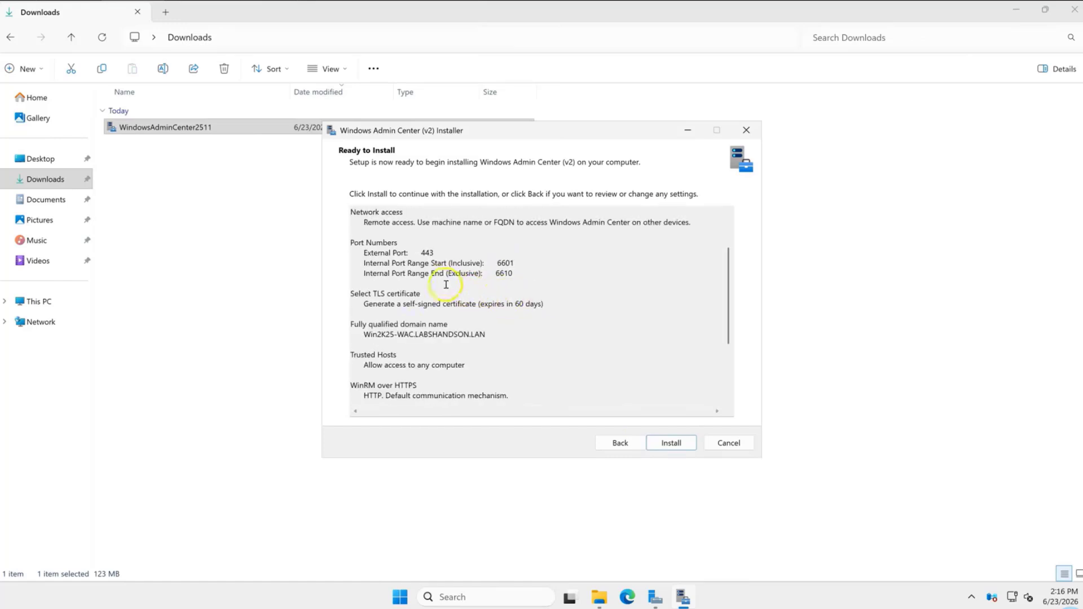
left_click_drag(362, 263, 527, 264)
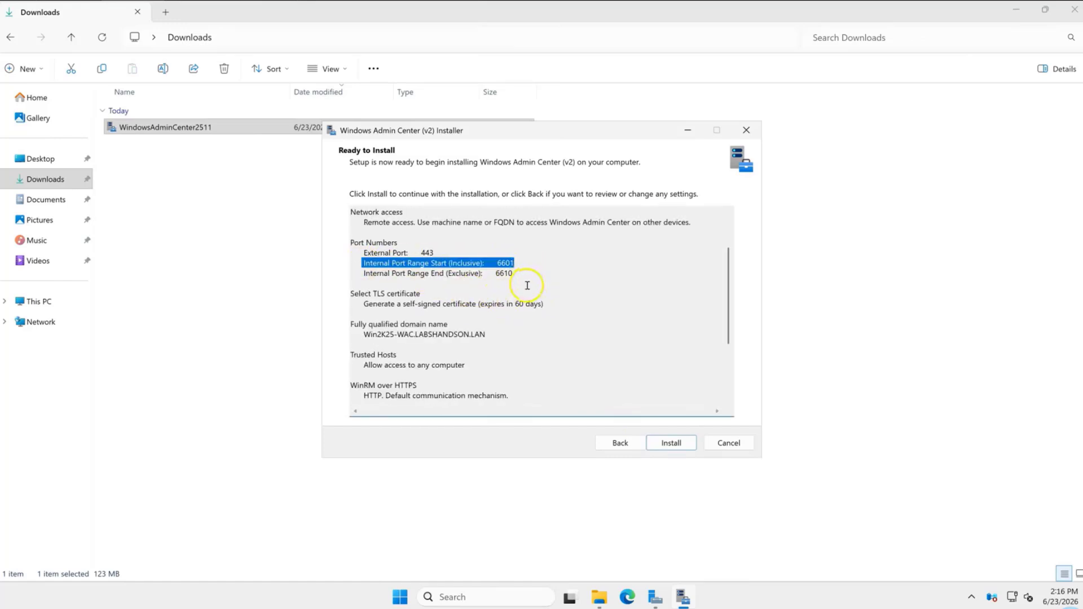
left_click(527, 286)
left_click_drag(515, 262, 349, 261)
left_click_drag(514, 274, 343, 269)
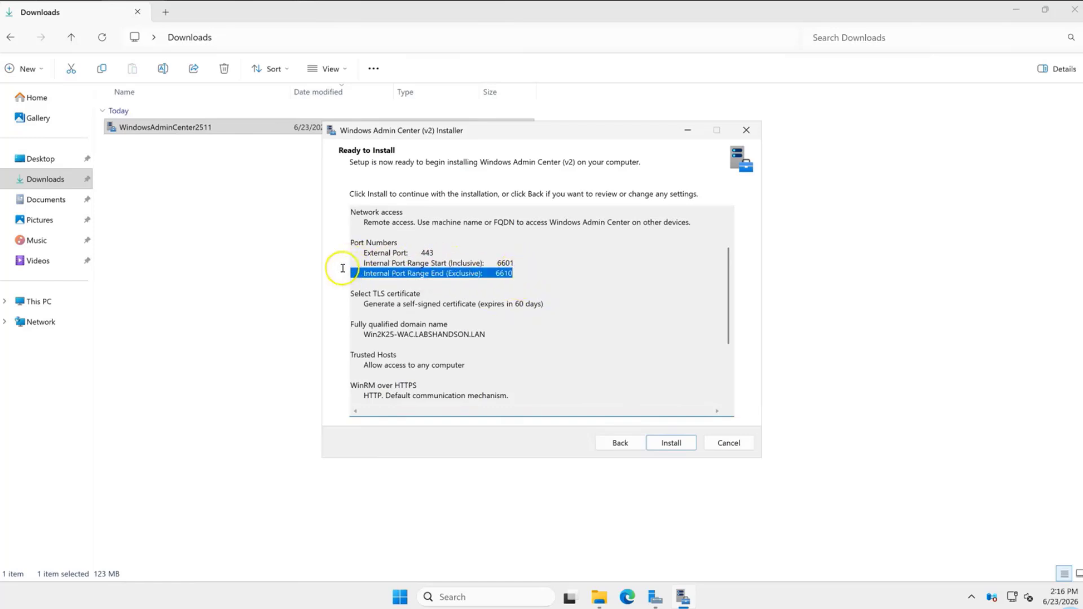
scroll(523, 285, "up", 2)
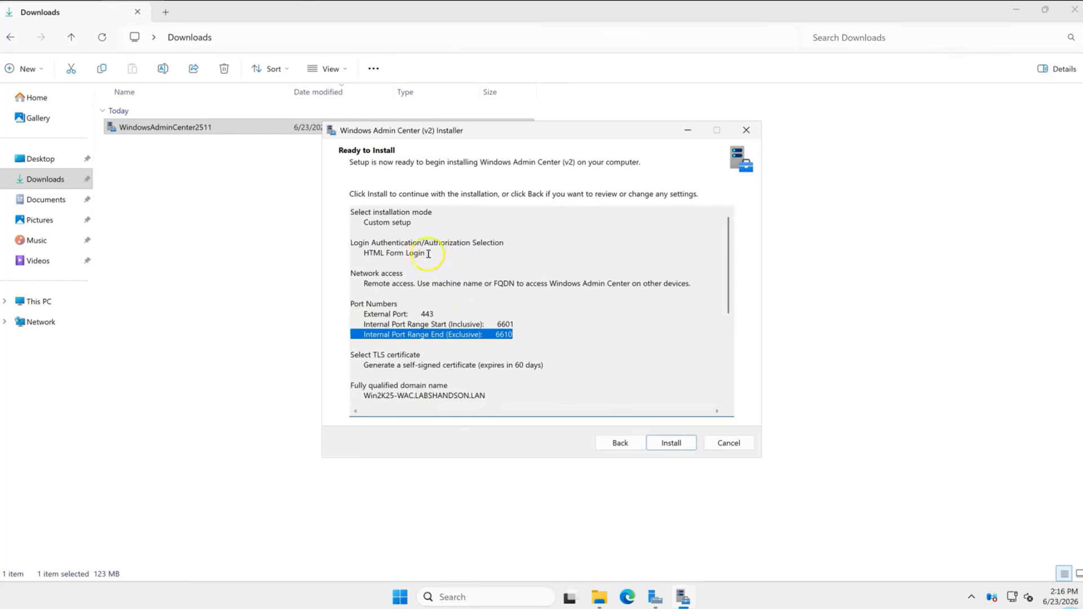
left_click_drag(429, 254, 353, 255)
scroll(537, 292, "down", 5)
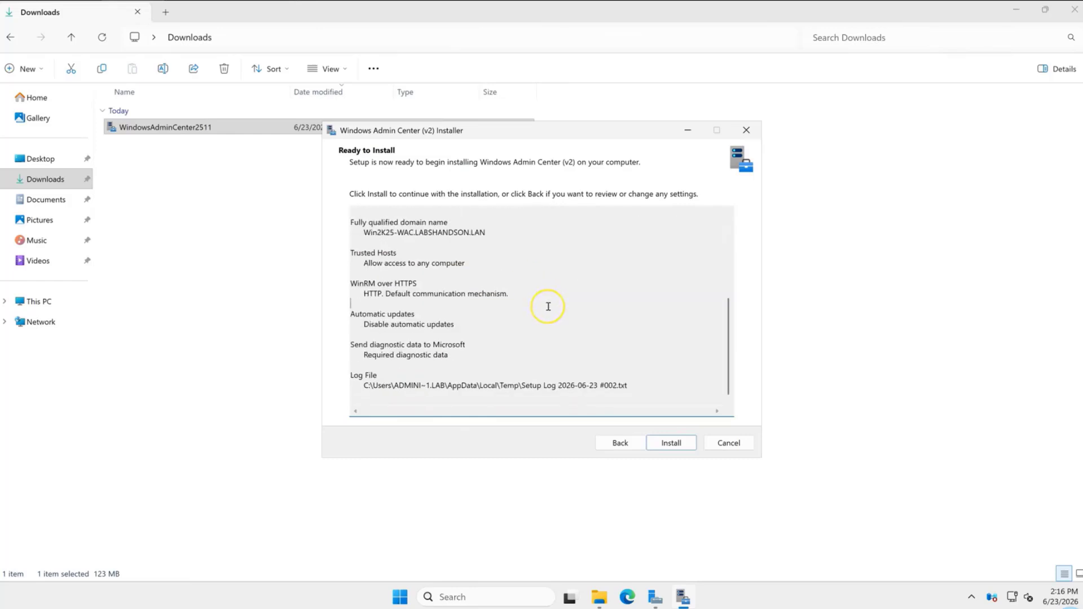
scroll(524, 329, "up", 5)
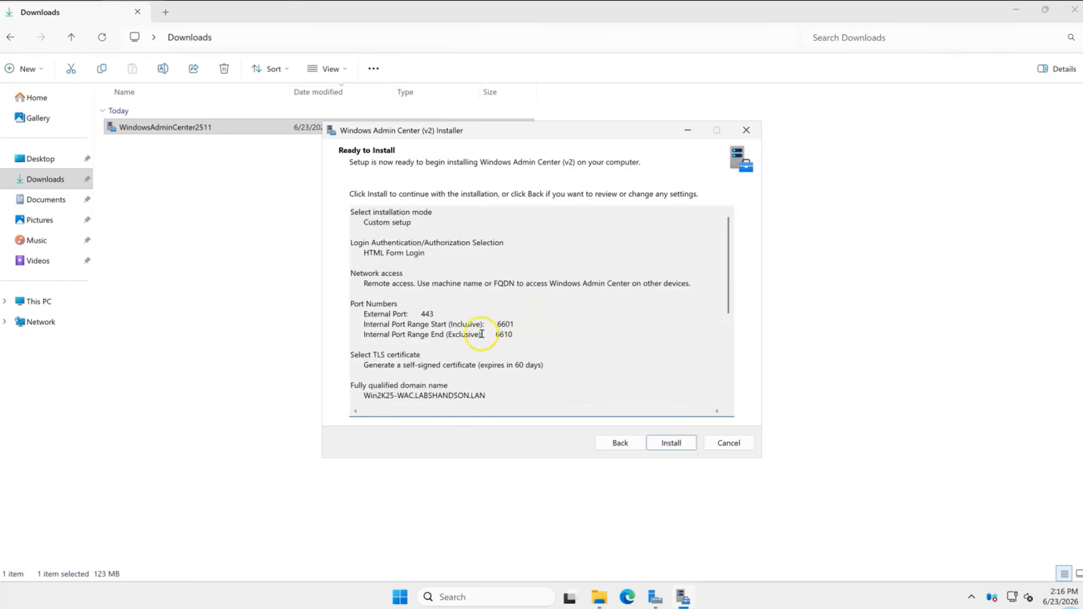
left_click_drag(357, 219, 636, 418)
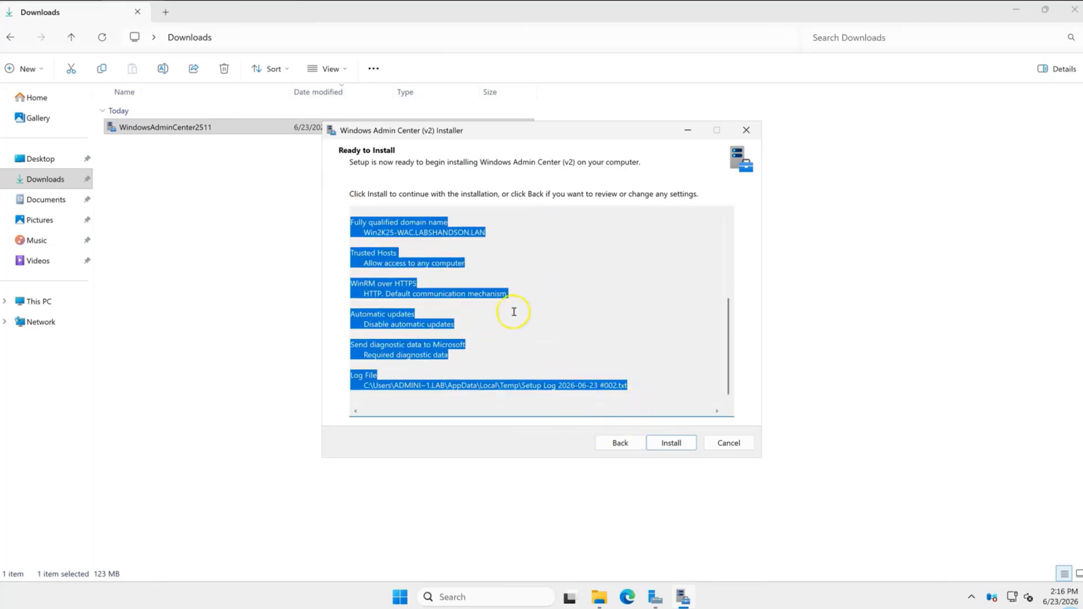
right_click(472, 296)
left_click(507, 332)
scroll(510, 324, "up", 5)
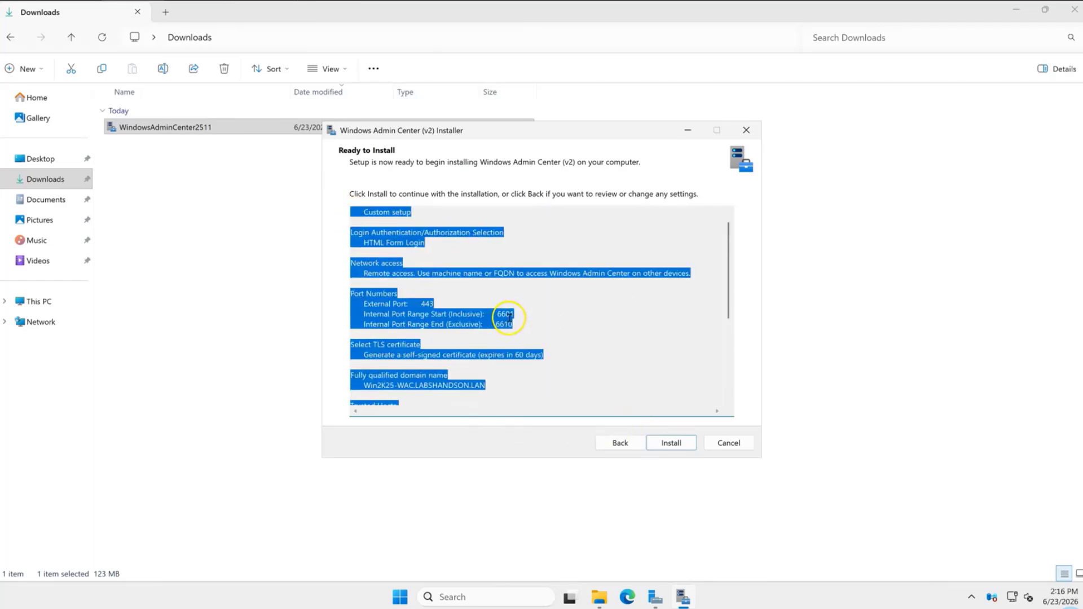
left_click(508, 314)
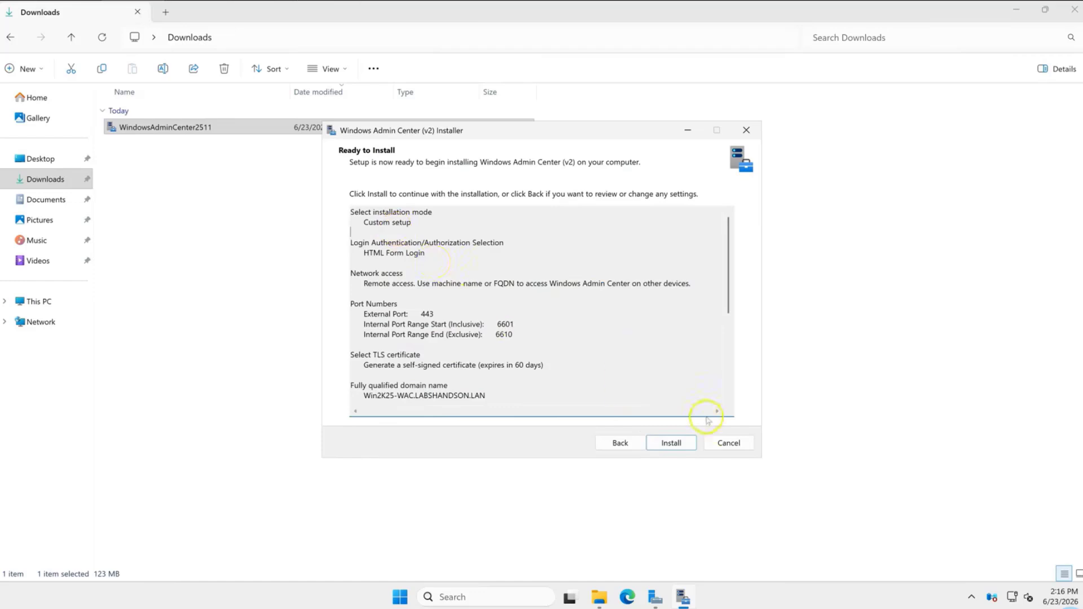
Install Windows Admin Center with the chosen settings, minimize the Downloads window meanwhile, and finish the setup wizard.
left_click(674, 442)
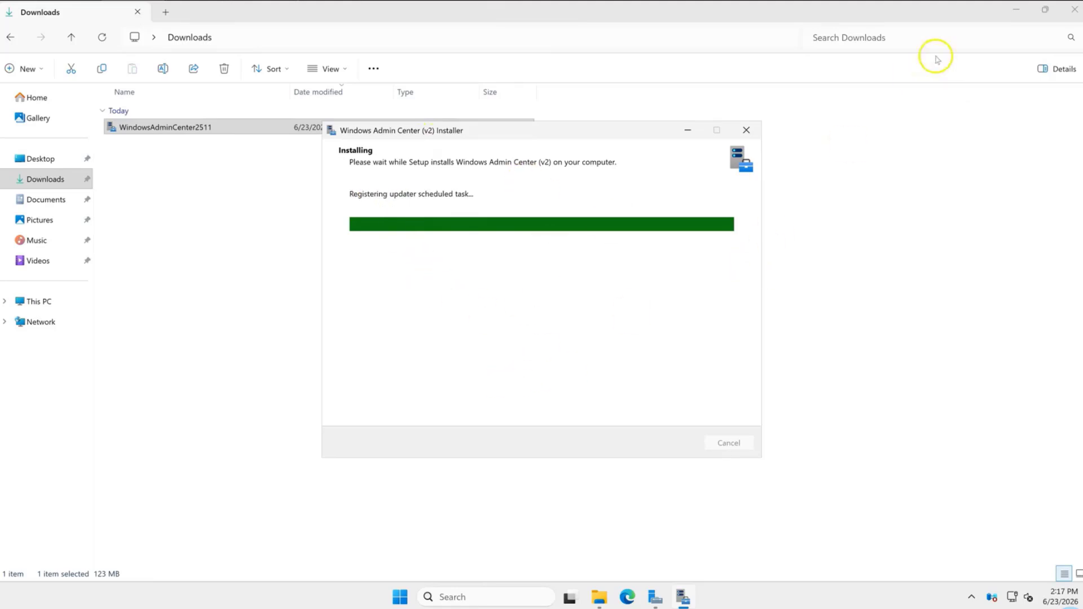
left_click(1013, 12)
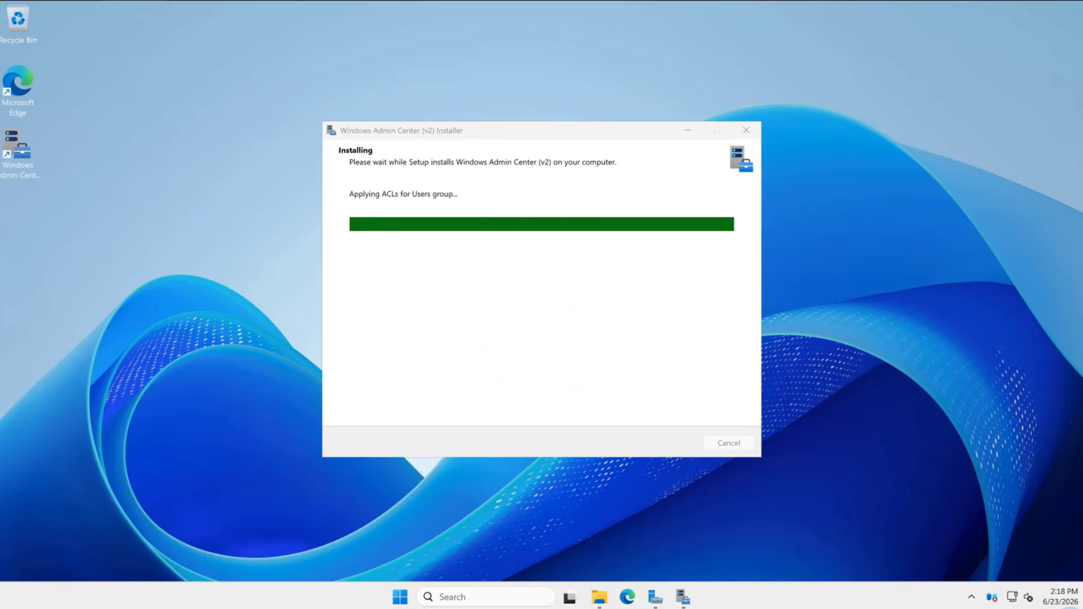
left_click(671, 443)
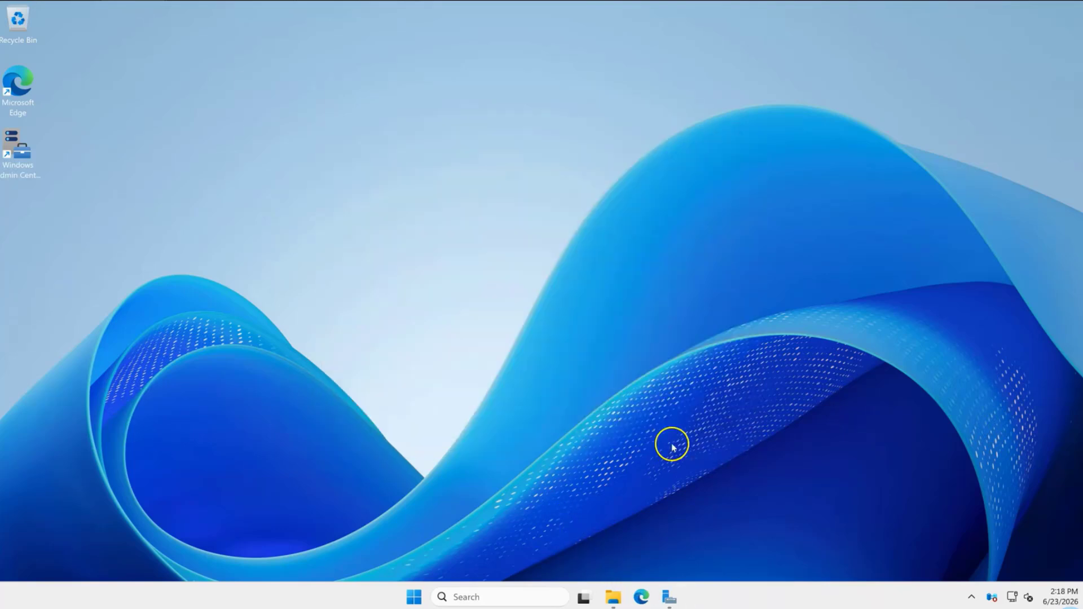
Switch to Server Manager and refresh its dashboard.
left_click(669, 597)
left_click(889, 35)
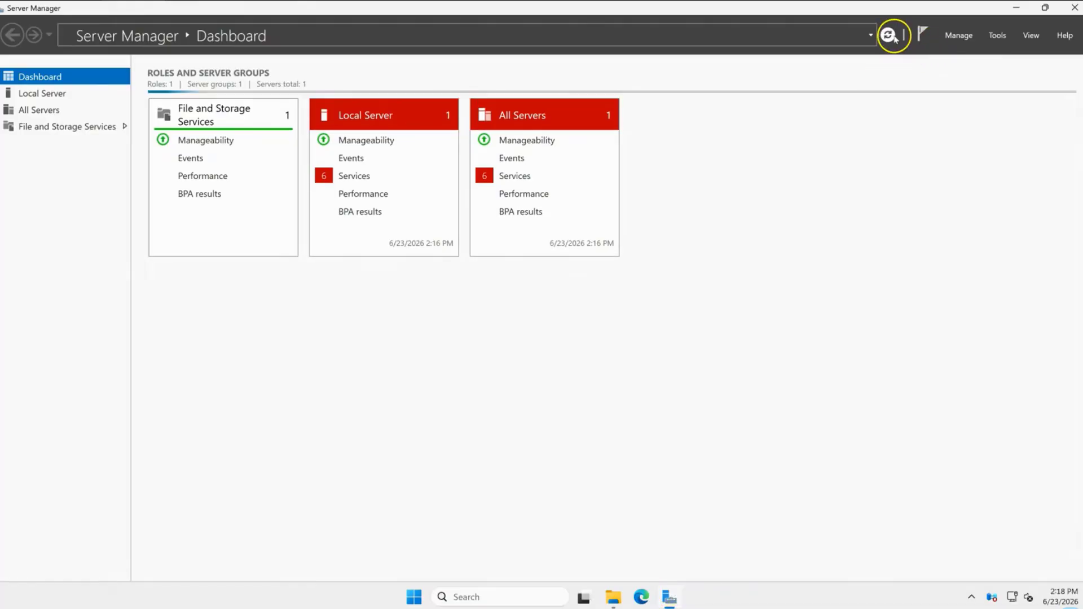
Switch to Edge, close the blank New tab and continue past the untrusted certificate warning to the Windows Admin Center site.
left_click(667, 596)
left_click(642, 597)
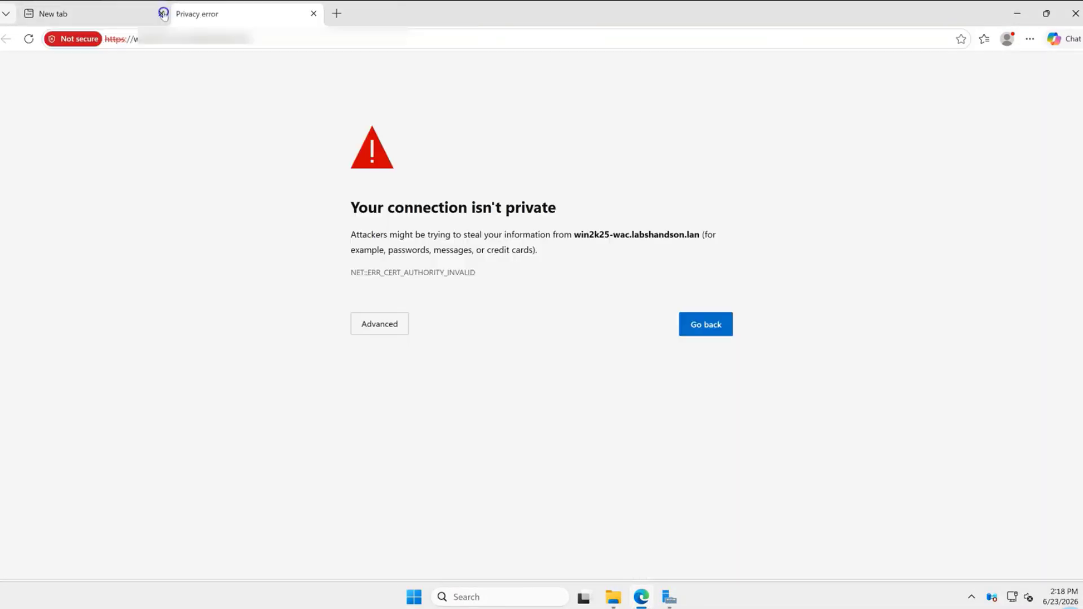
left_click(162, 13)
left_click(380, 326)
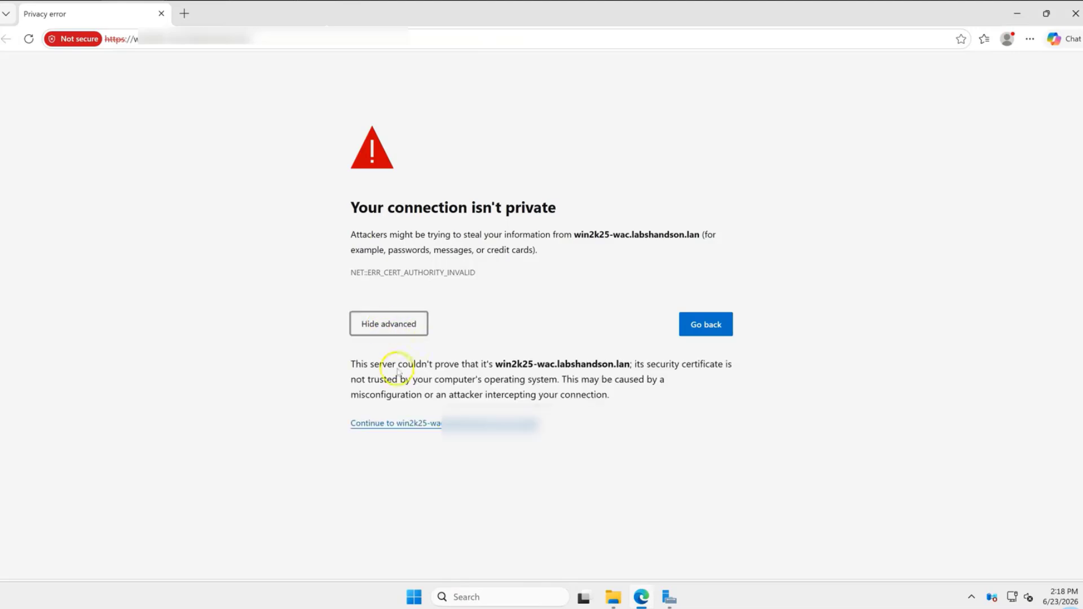
left_click(425, 423)
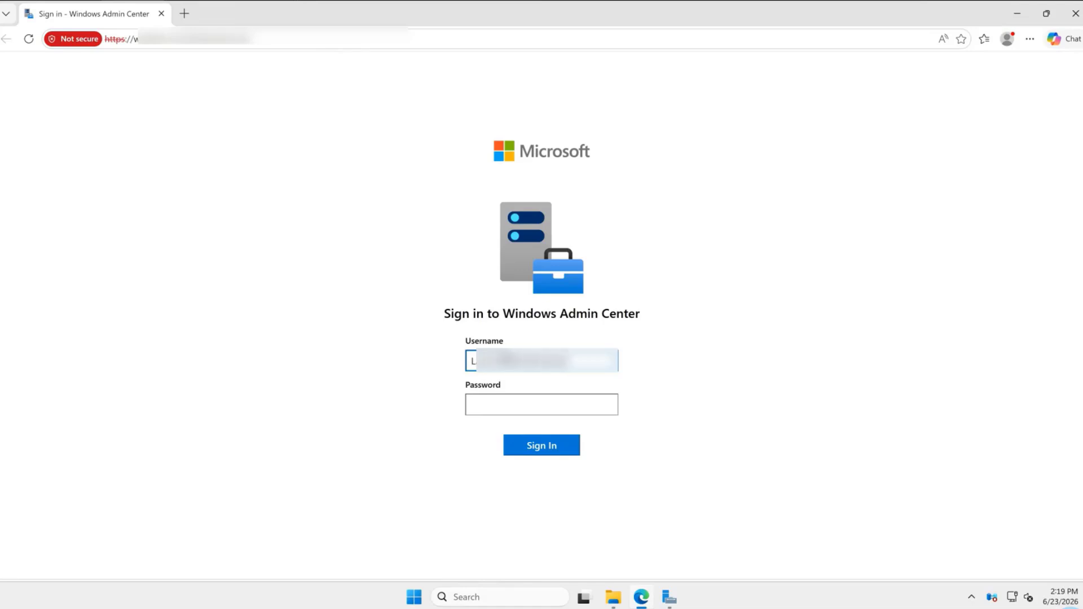
Sign in to Windows Admin Center with the username and account password, and dismiss the release notes dialog.
key("Tab")
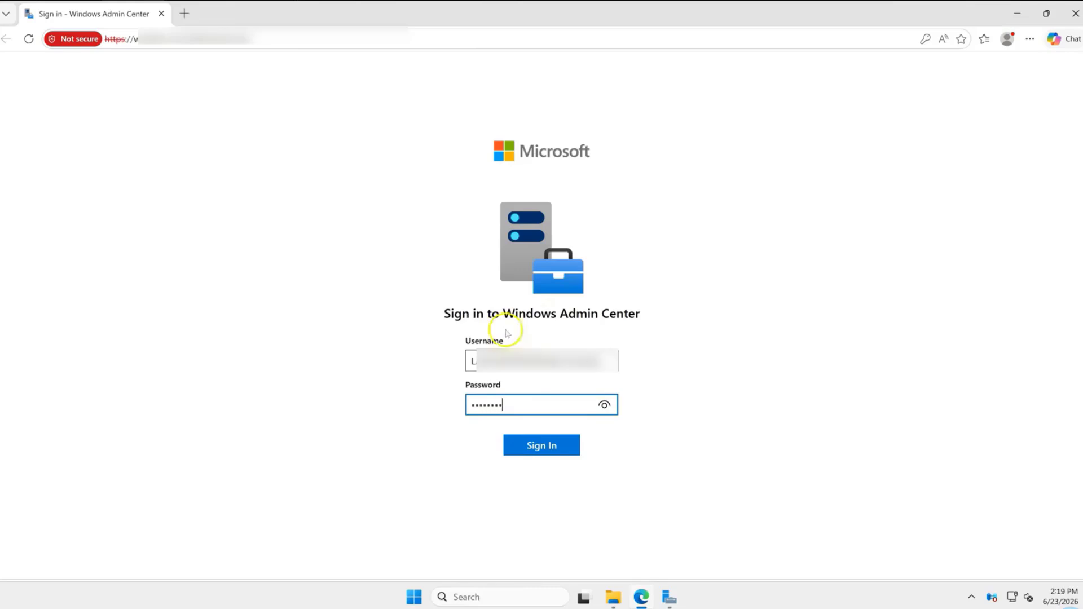
left_click(572, 446)
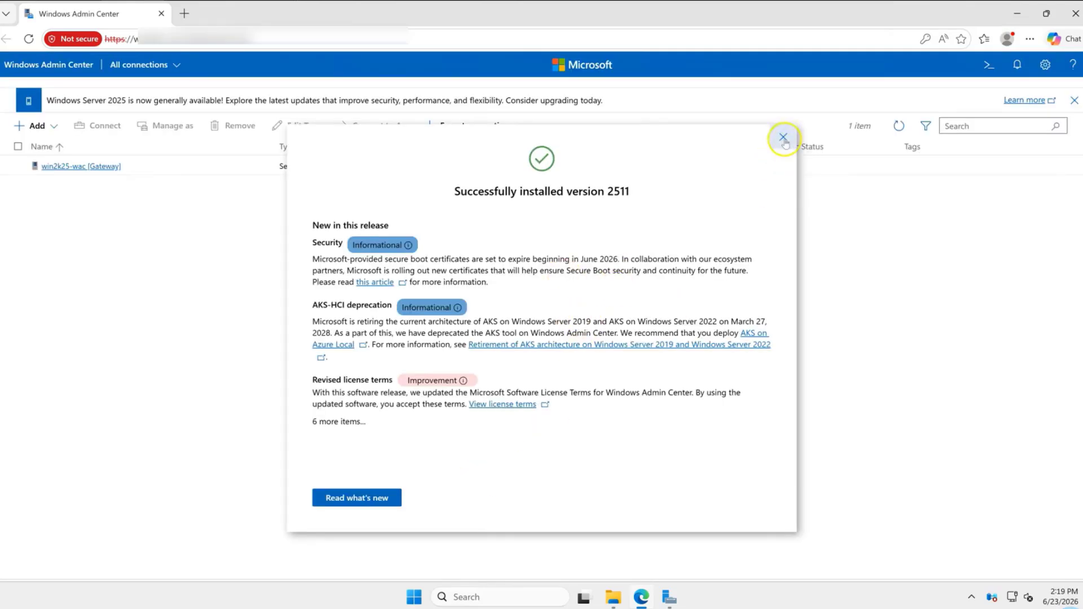
left_click(783, 137)
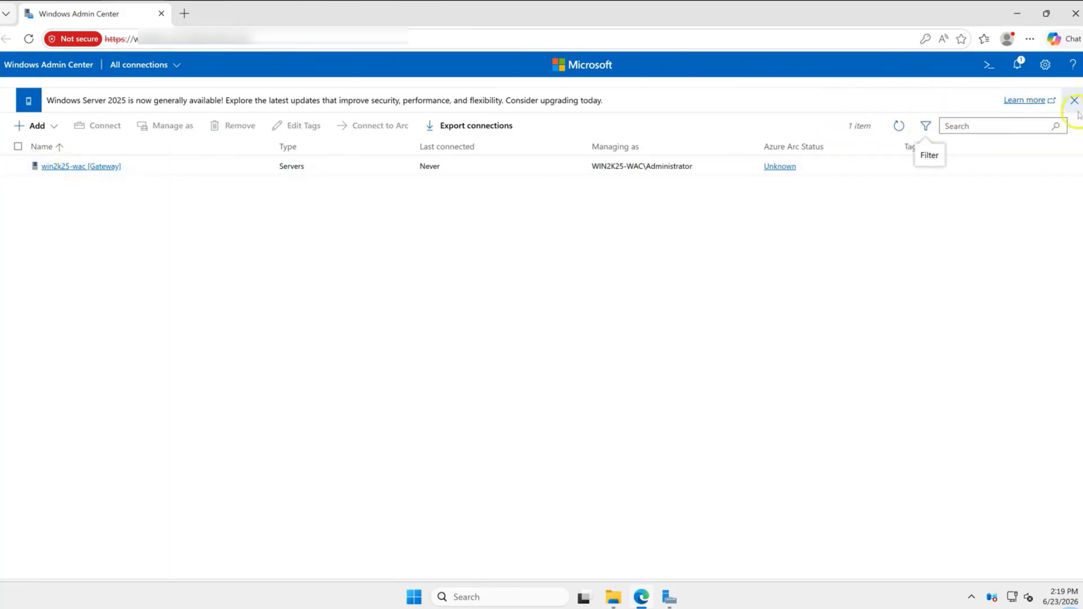
Connect to the win2k25-wac gateway server, open its Security tool and acknowledge the extension update reload.
left_click(88, 166)
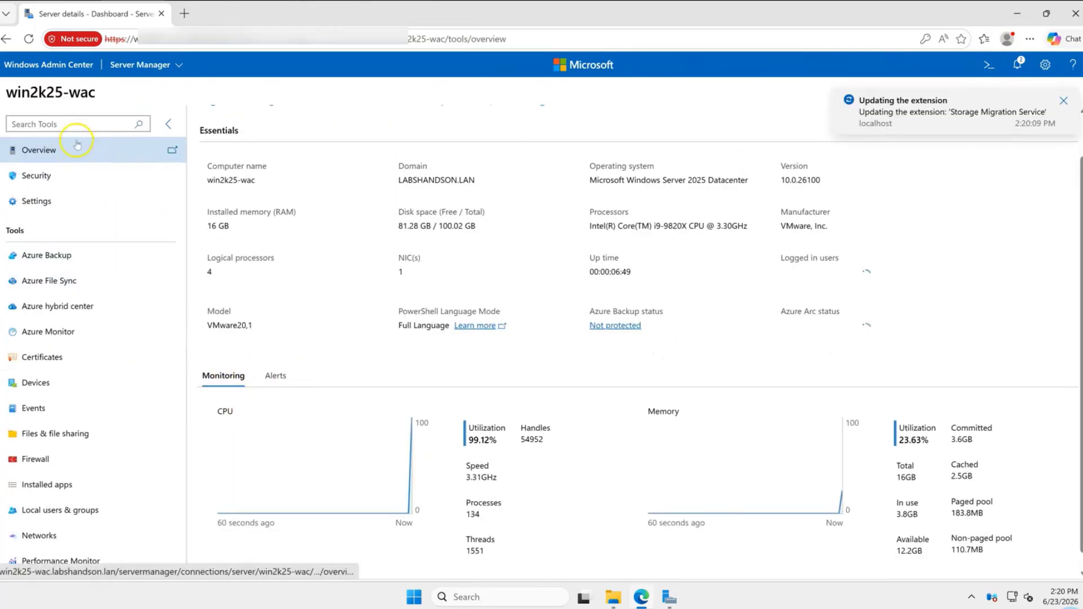
left_click(36, 176)
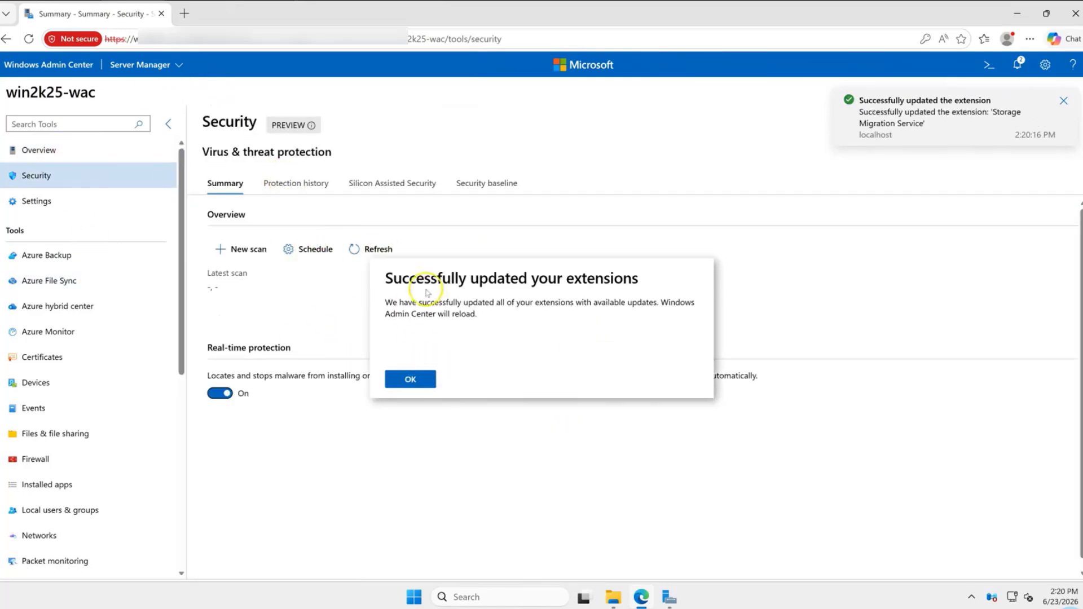
left_click(423, 379)
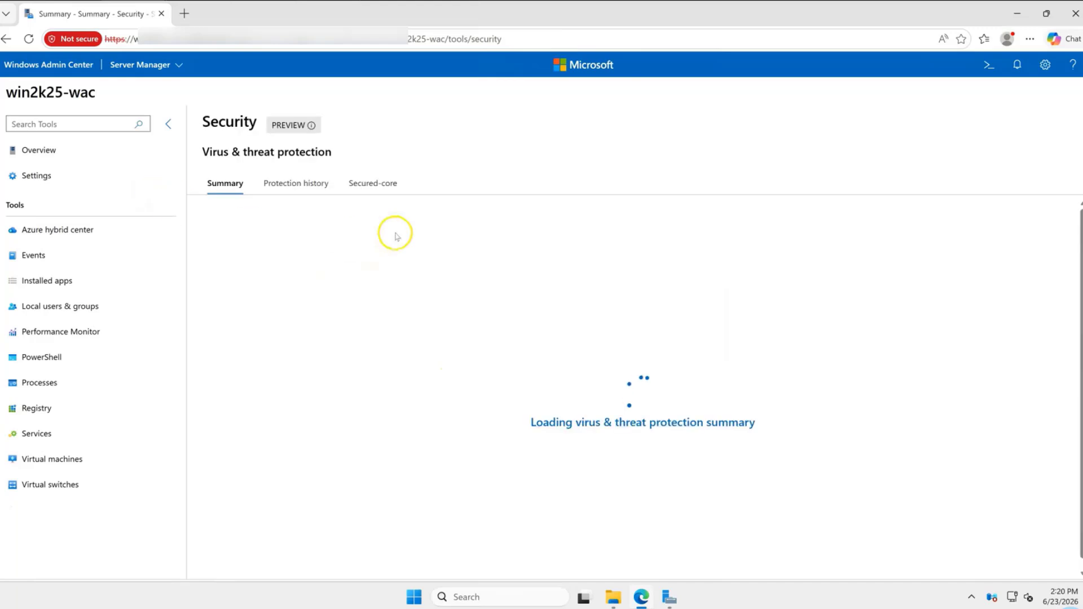
Examine the Protection history, Silicon Assisted Security and Security baseline pages, and return to the virus and threat protection summary.
left_click(295, 183)
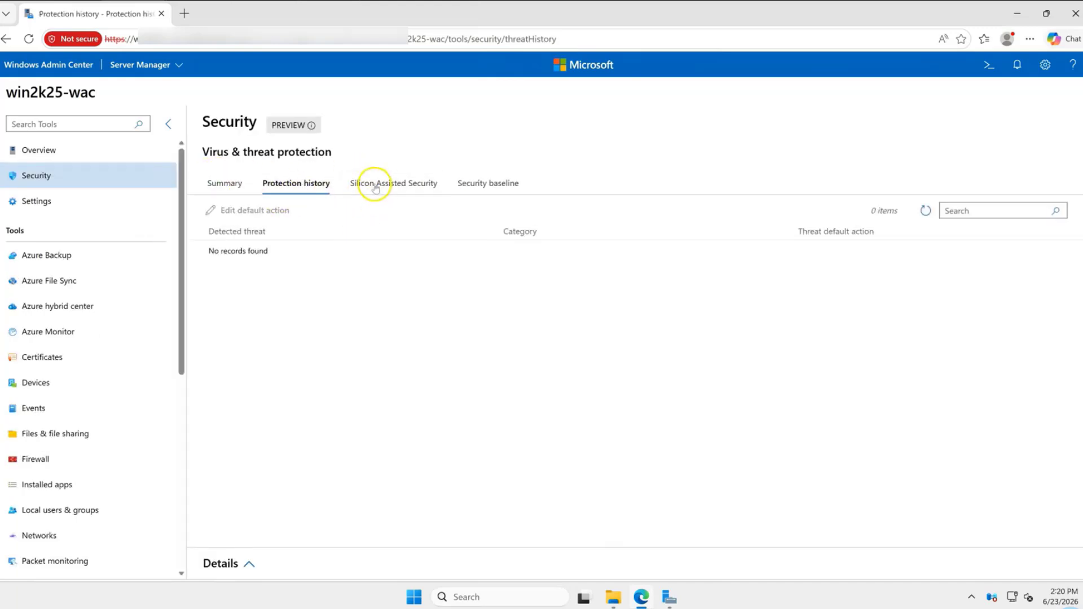
left_click(375, 185)
left_click(487, 183)
left_click(225, 183)
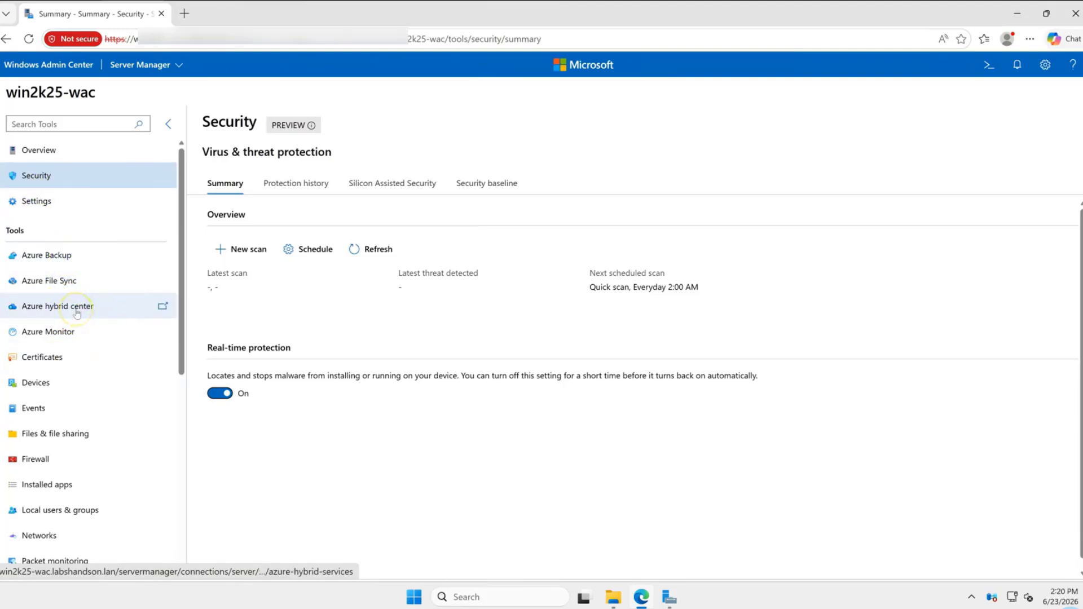
Examine the server's certificate events and the details of the Windows Admin Center self-signed certificate in the local machine's My store.
left_click(77, 382)
left_click(79, 357)
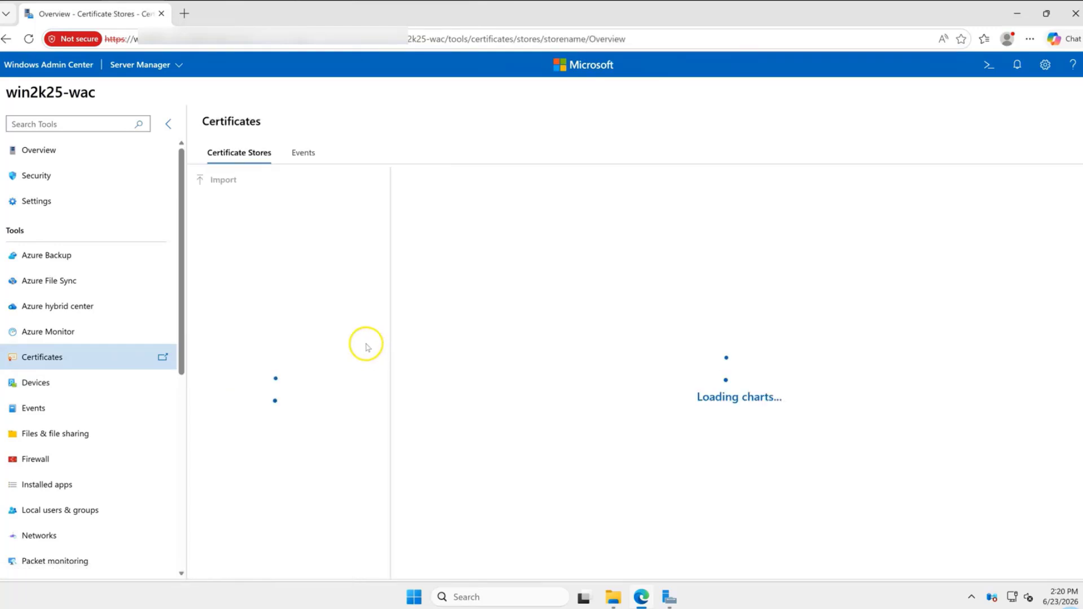
left_click(301, 154)
left_click(240, 153)
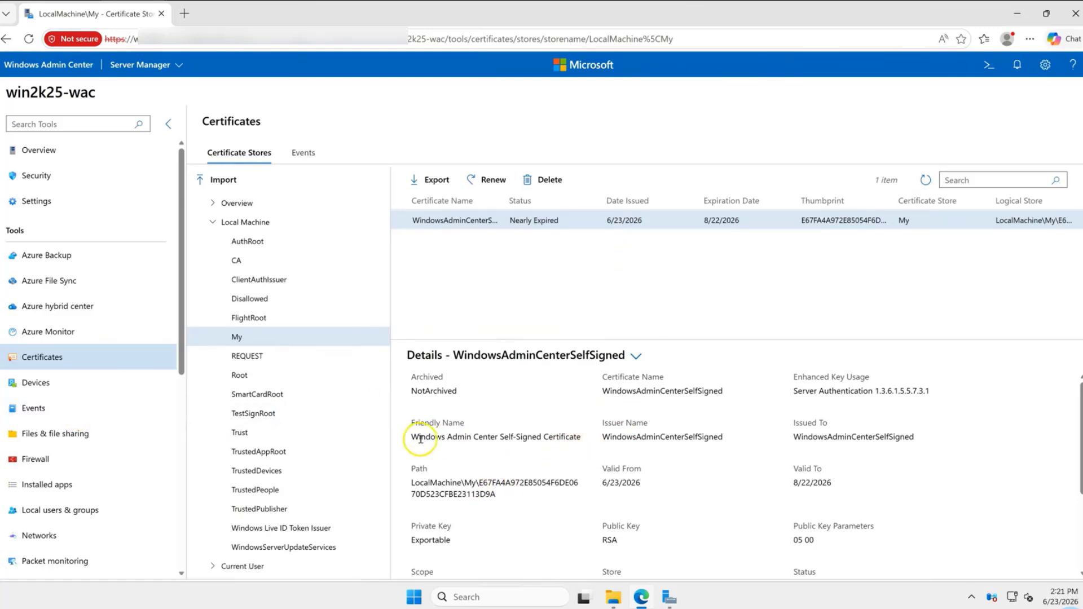
left_click_drag(420, 439, 584, 438)
left_click(472, 310)
Look through the server's device categories and expand the properties pane in the Devices tool.
left_click(130, 382)
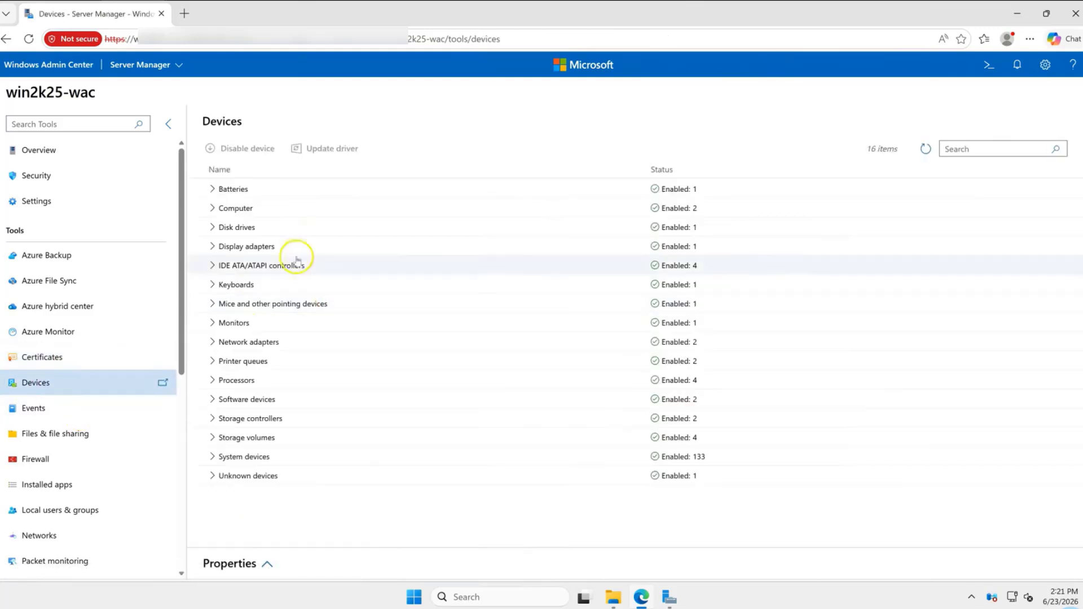
left_click(213, 361)
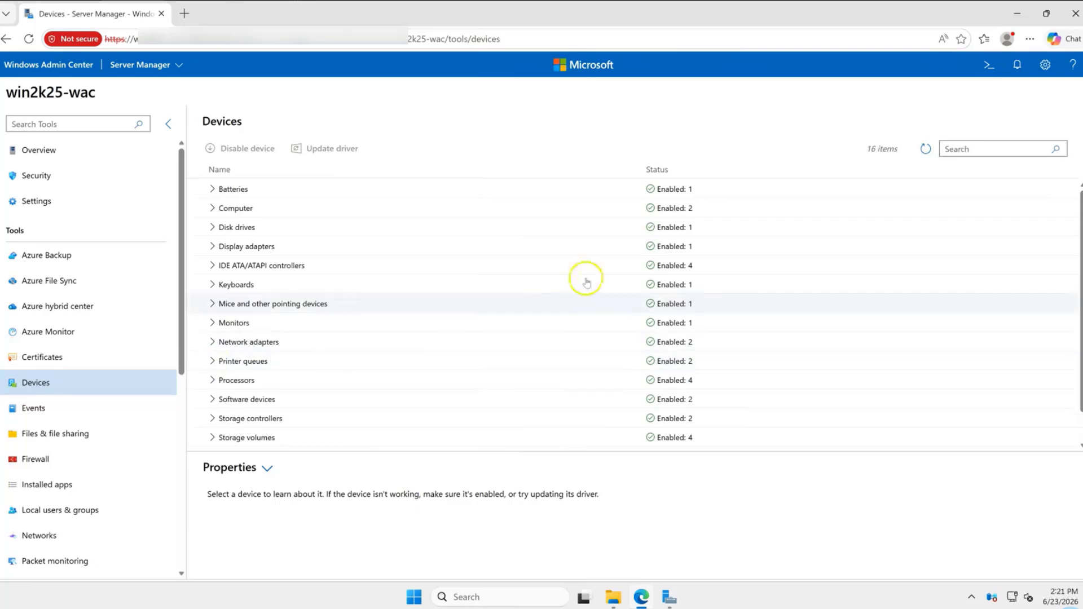
scroll(271, 346, "down", 1)
scroll(44, 338, "down", 1)
Look at the Events and Packet monitoring tools, declining consent to install the additional packet monitoring software.
left_click(44, 338)
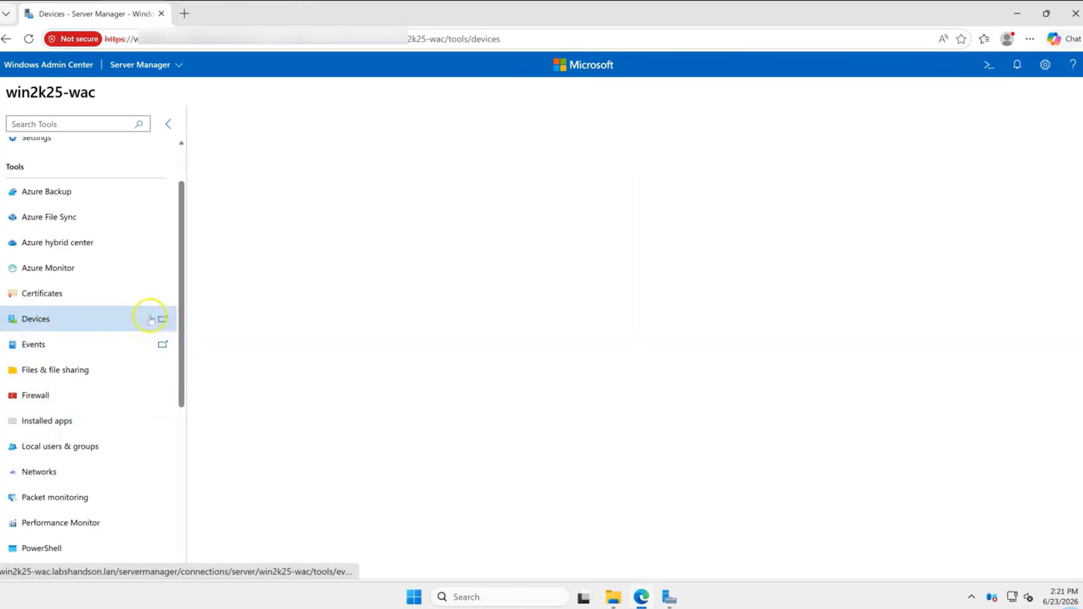
scroll(180, 322, "down", 4)
scroll(192, 369, "up", 1)
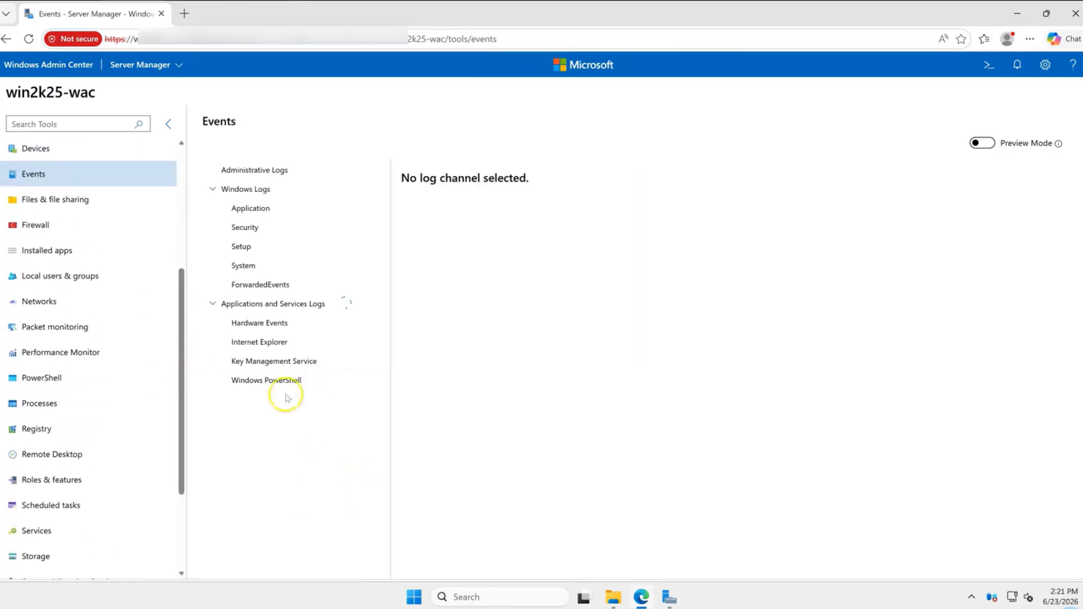
left_click(79, 202)
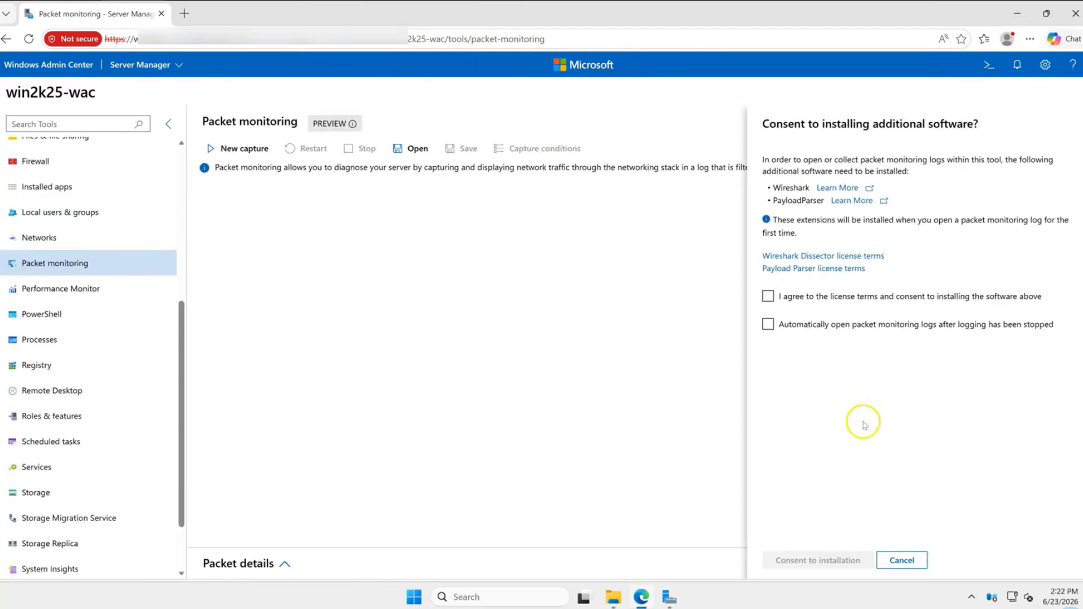
left_click(901, 560)
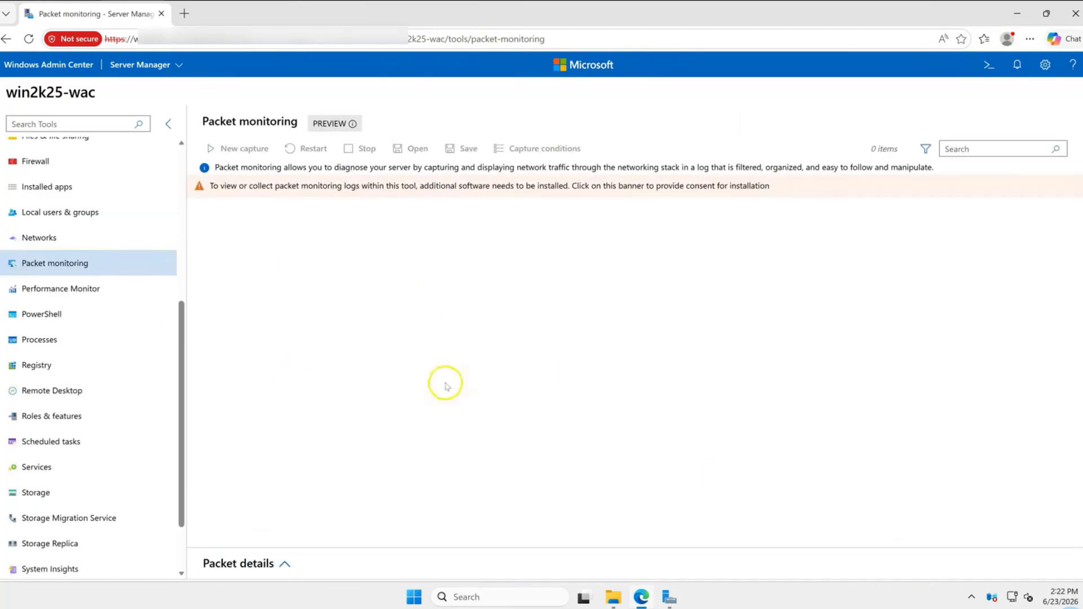
View the Performance Monitor workspaces page and open a PowerShell session on the server.
left_click(153, 288)
scroll(89, 387, "down", 2)
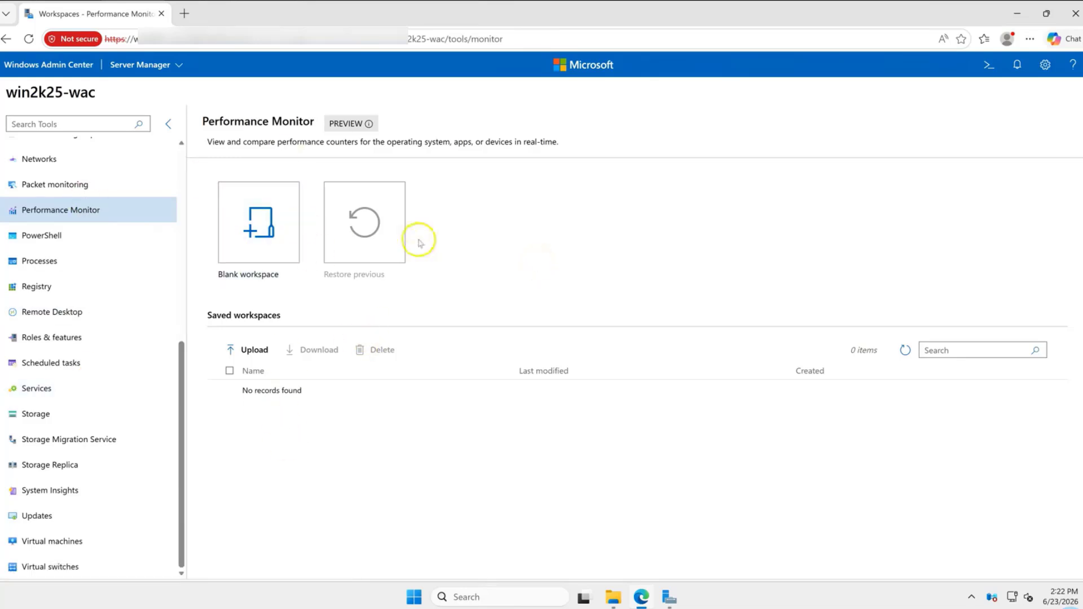
left_click(77, 234)
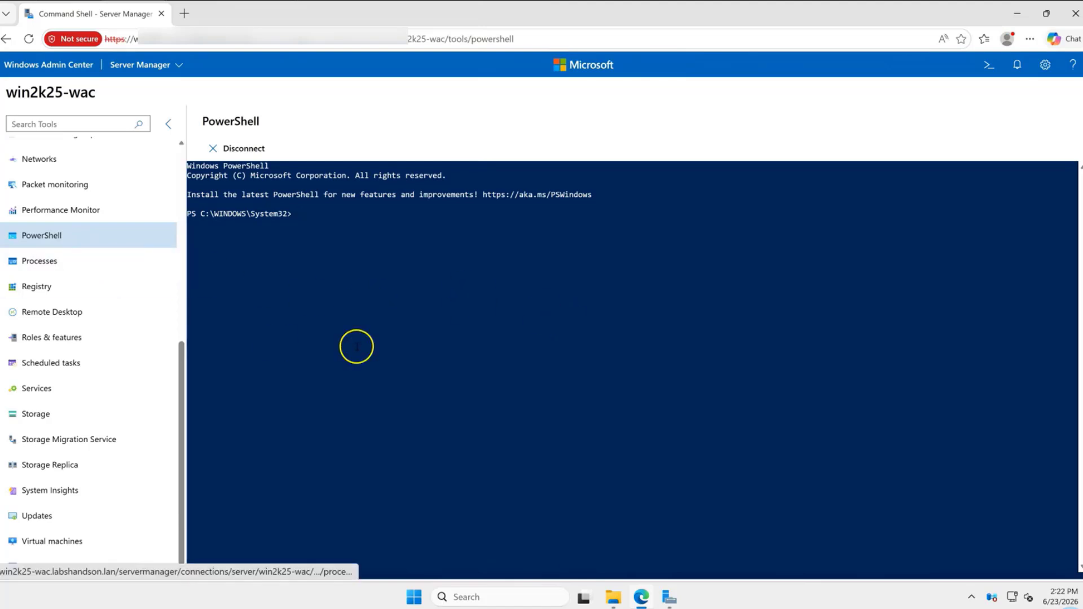
Examine the server's running processes and its registry, selecting the HKEY_CLASSES_ROOT hive.
left_click(60, 265)
left_click(435, 379)
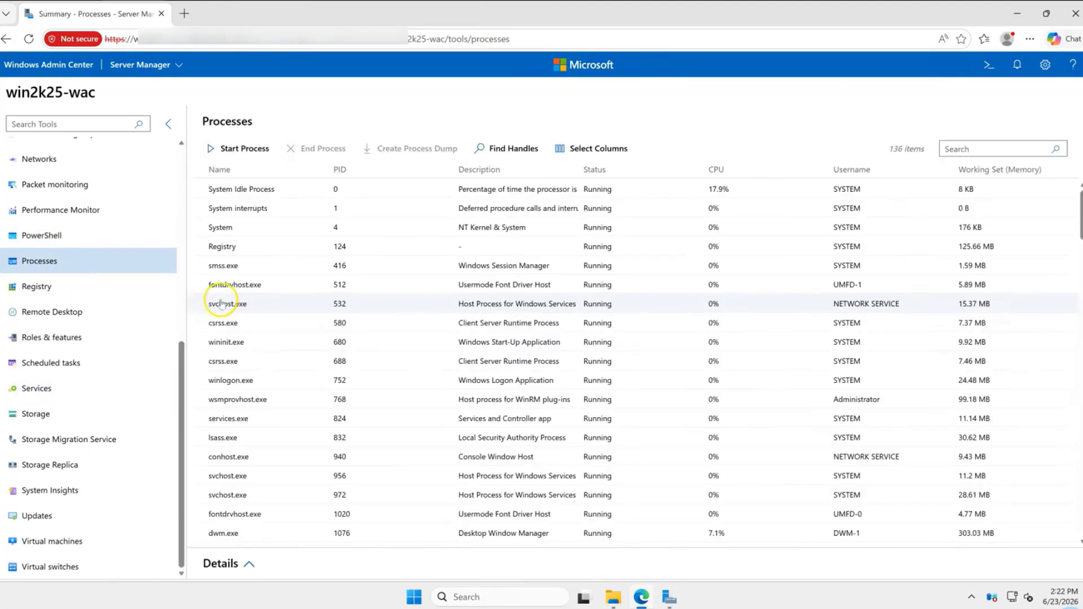
left_click(36, 286)
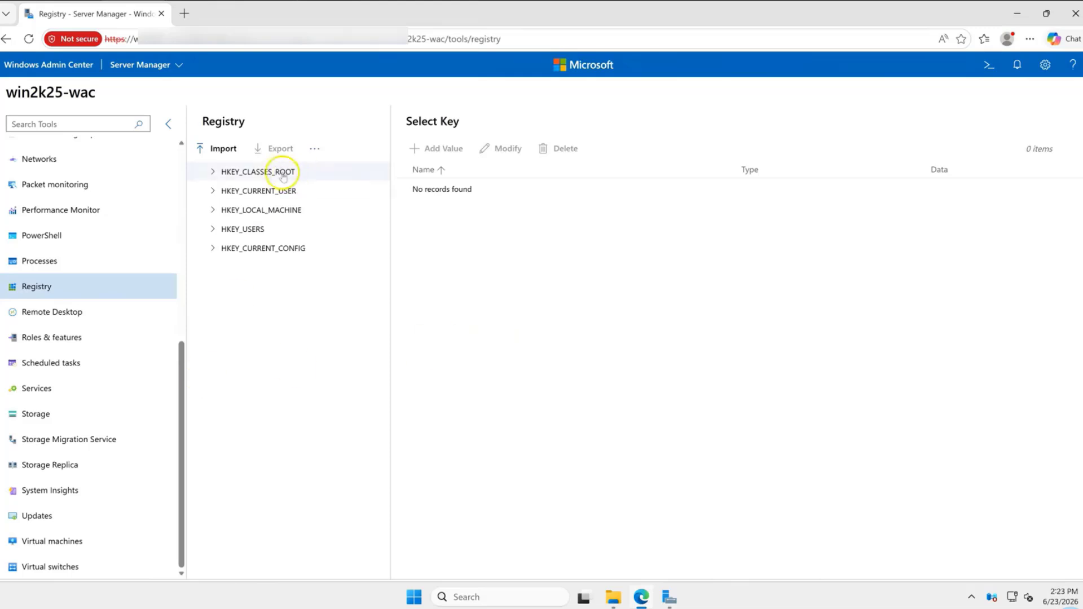
left_click(282, 176)
Look at the Remote Desktop connection page and the Roles & features and Storage tools.
left_click(72, 310)
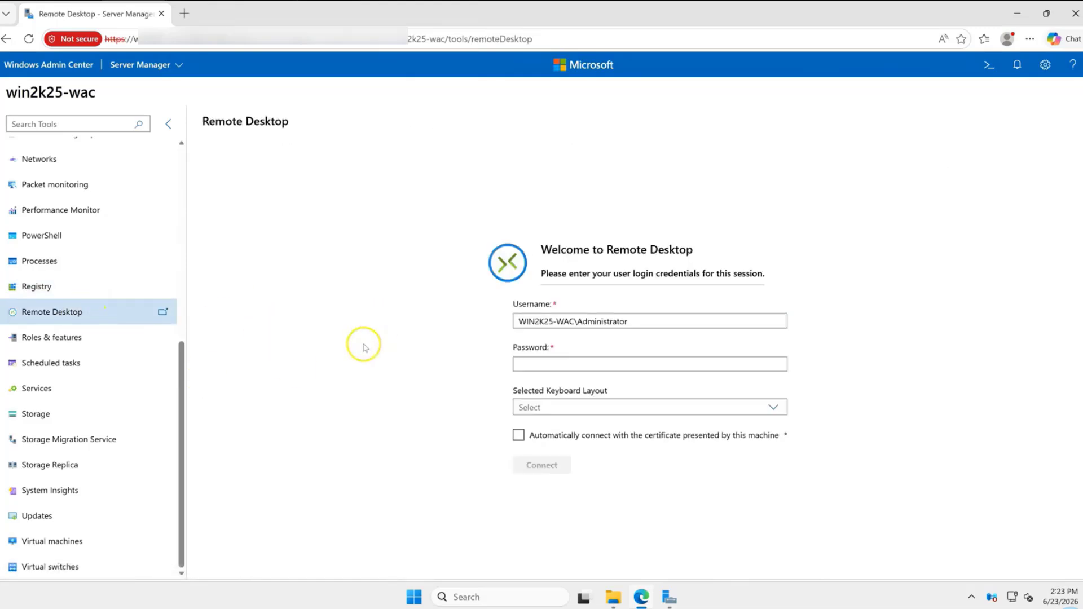
left_click(97, 337)
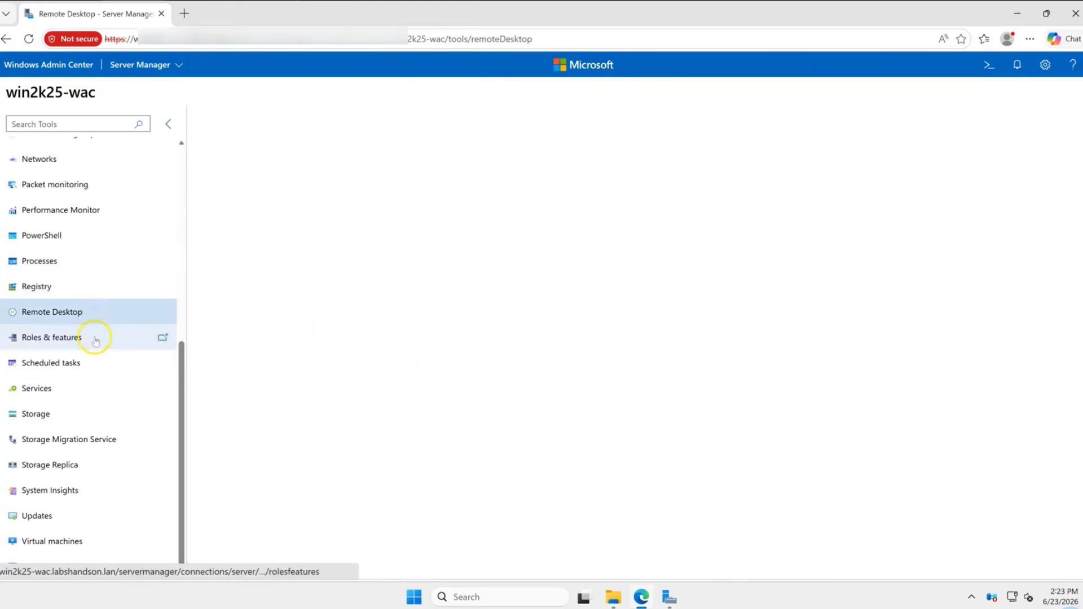
left_click(105, 417)
Compare the Storage Migration Service and Storage Replica pages without installing either feature.
left_click(107, 442)
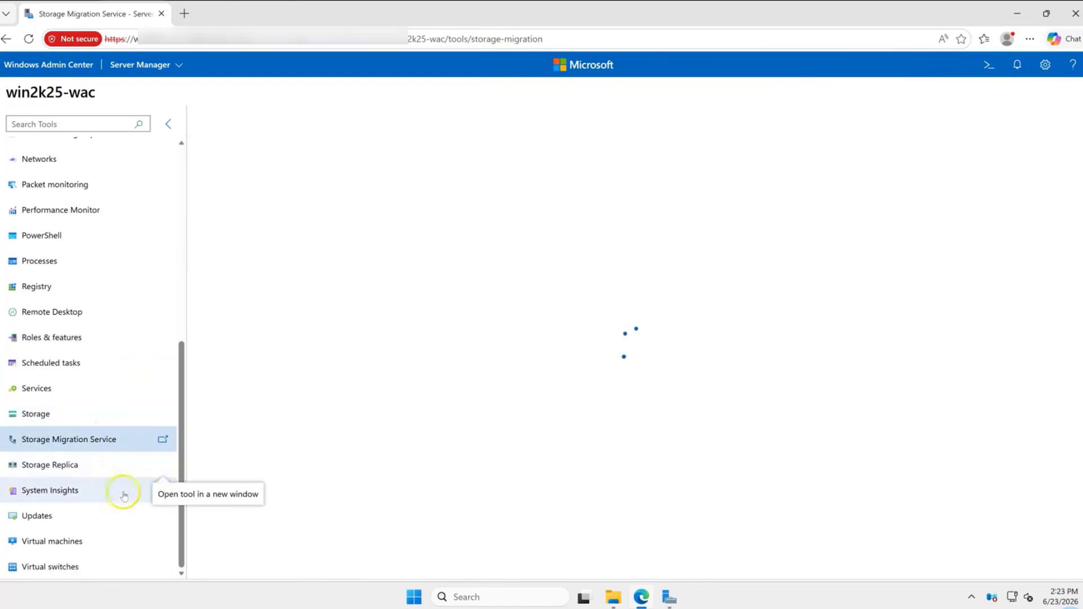
left_click(94, 470)
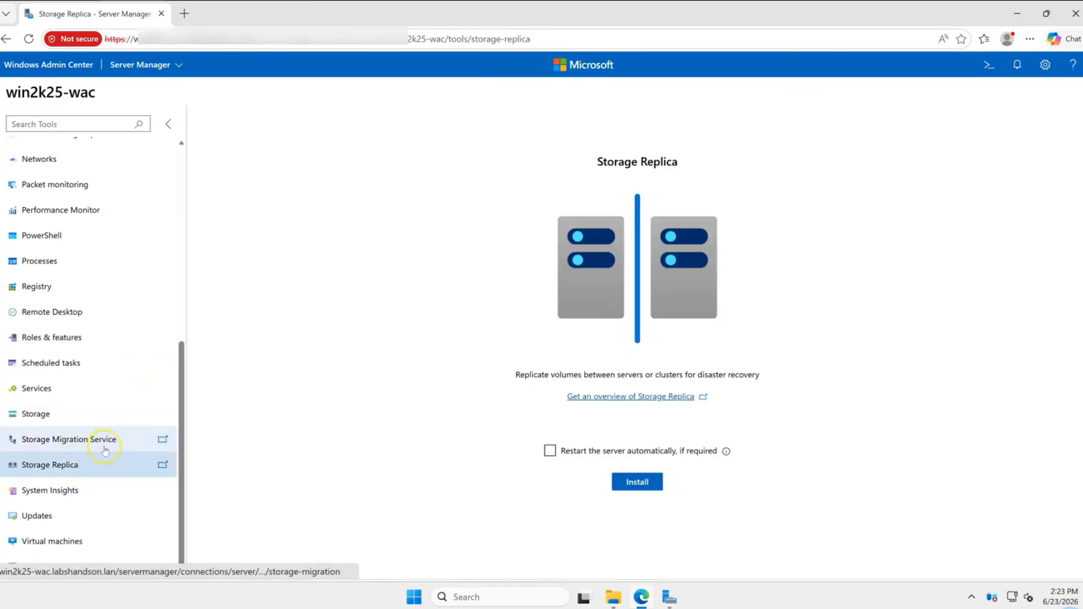
left_click(105, 450)
left_click(102, 463)
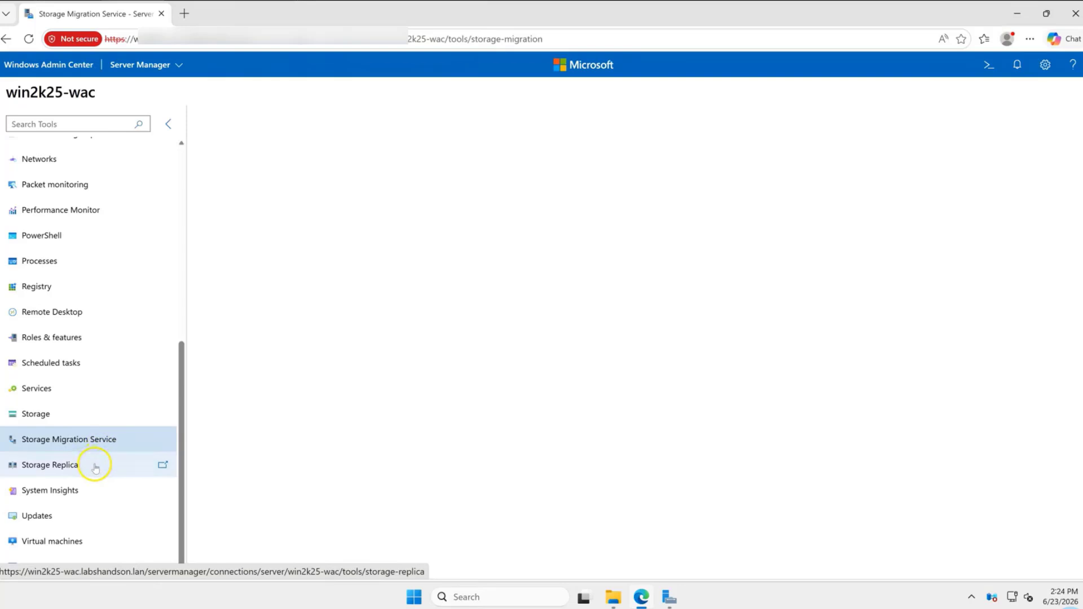
left_click(99, 439)
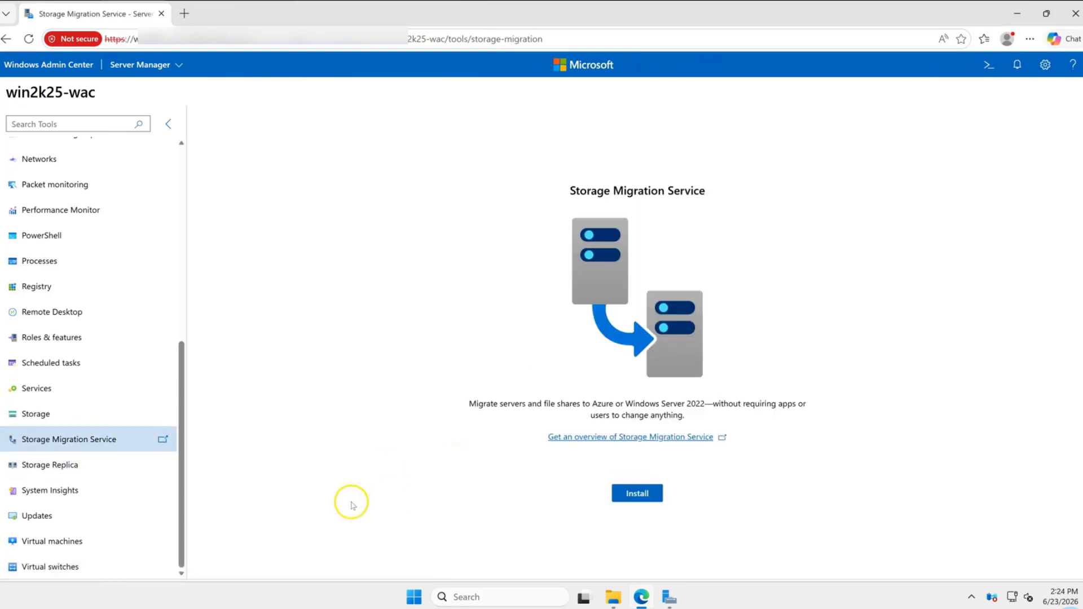
Open System Insights and read the description of its predictive analytics for Windows Server.
left_click(83, 500)
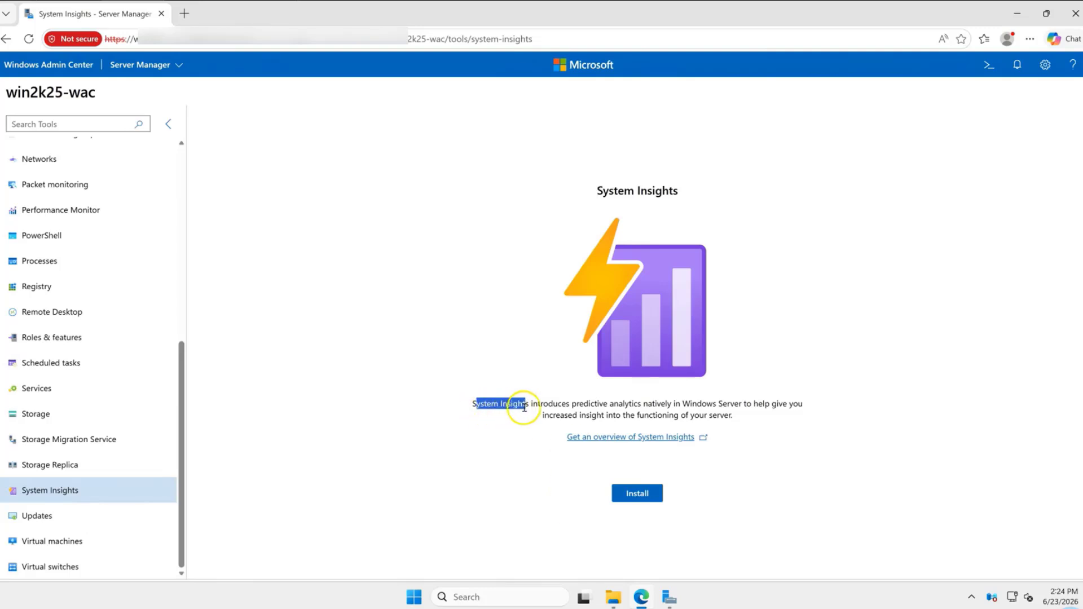
left_click_drag(608, 404, 705, 403)
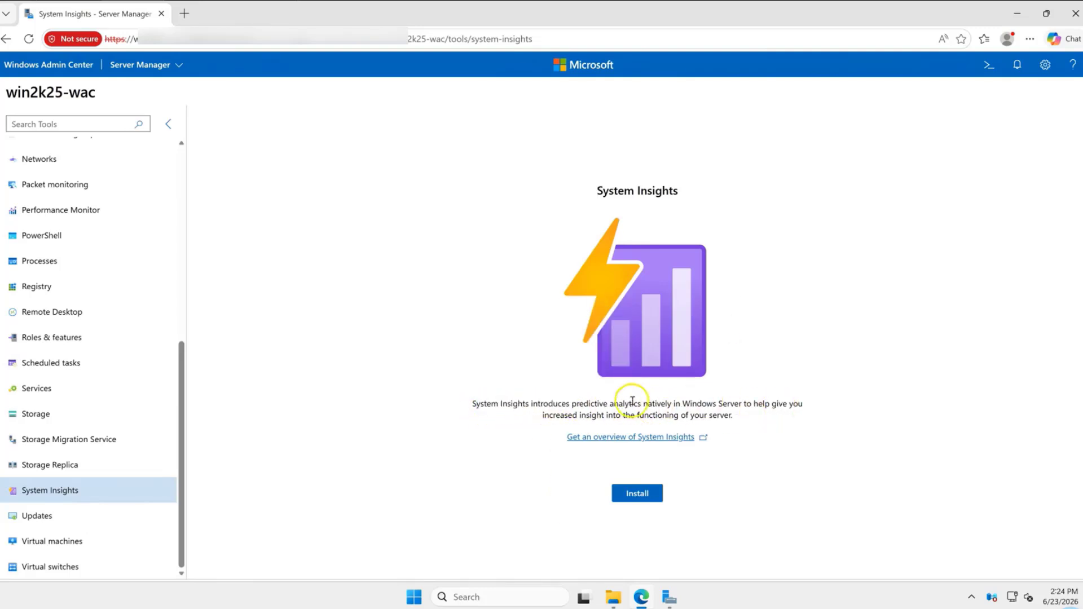